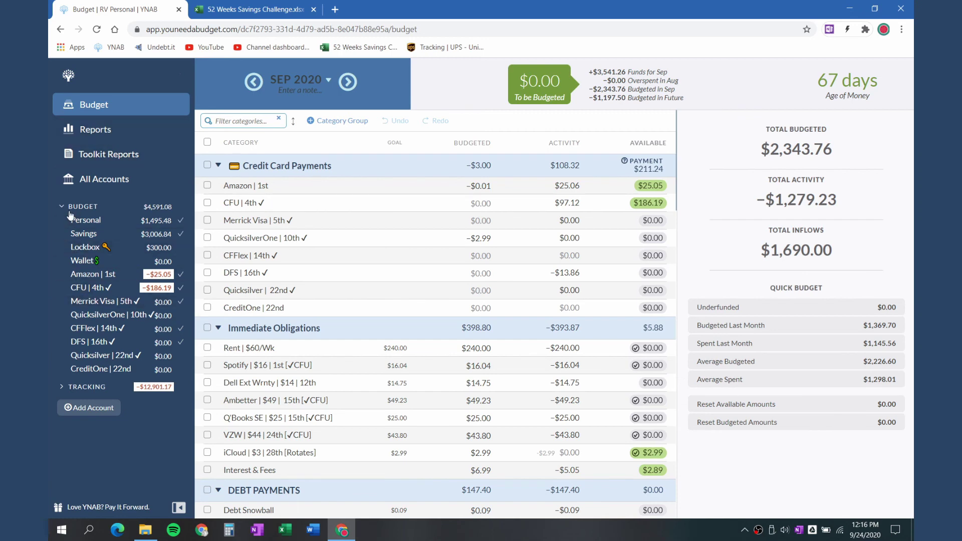
Add an unlinked Cash account named Ambetter Rebate with a balance of 399.71 and place it directly below Wallet in the account list
click(93, 408)
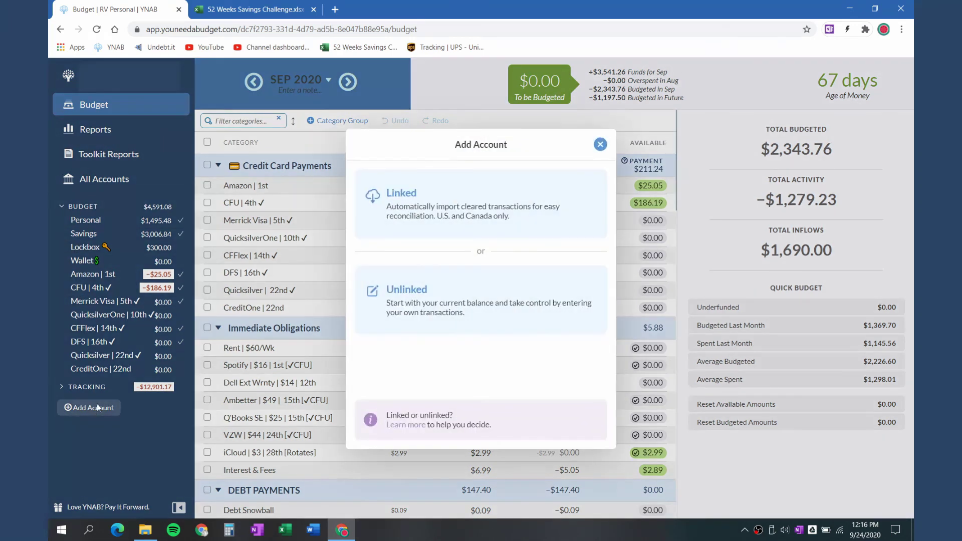
click(465, 300)
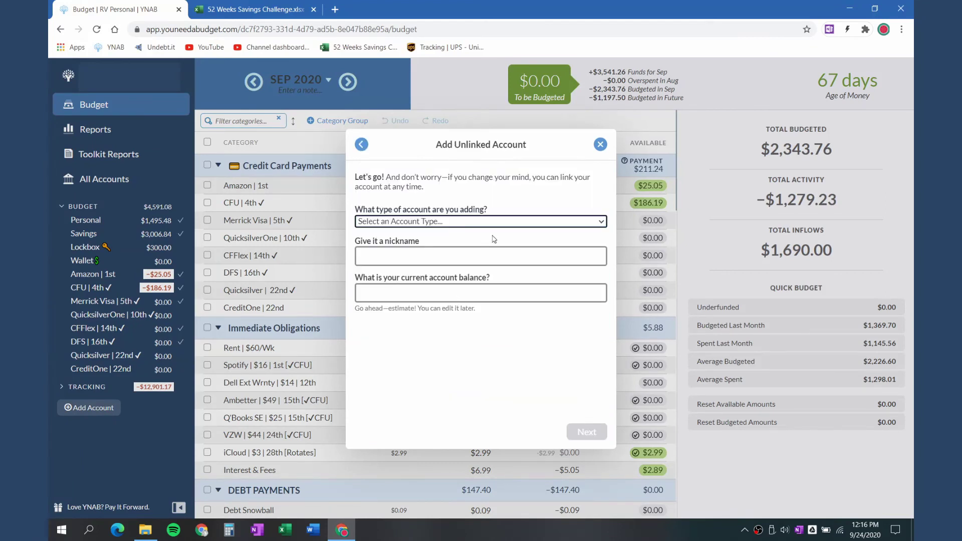
click(601, 222)
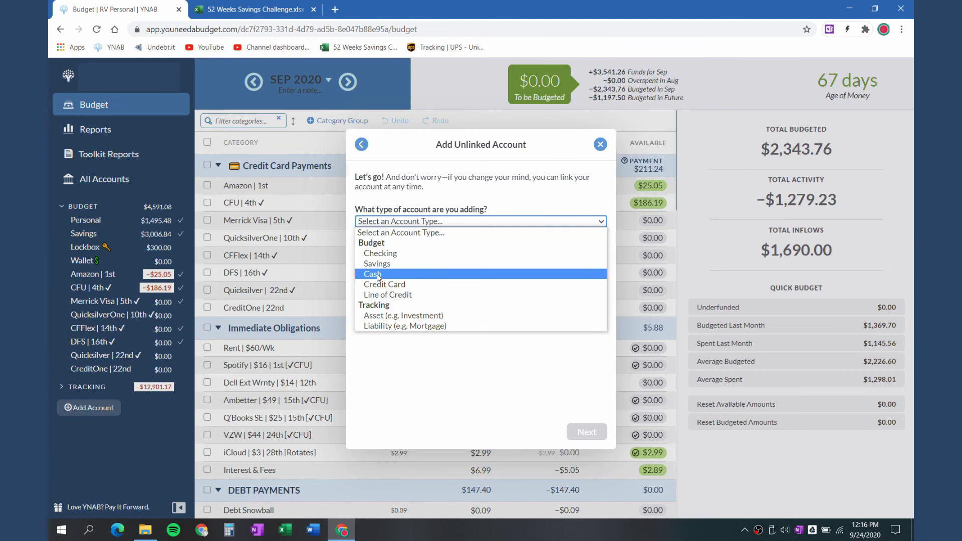
click(379, 274)
click(393, 253)
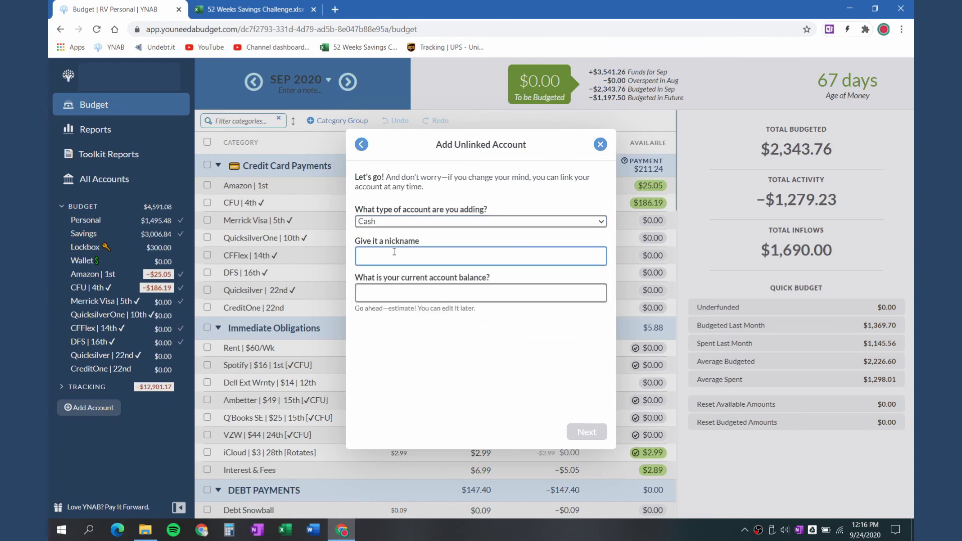
text(Amb)
text(399.71)
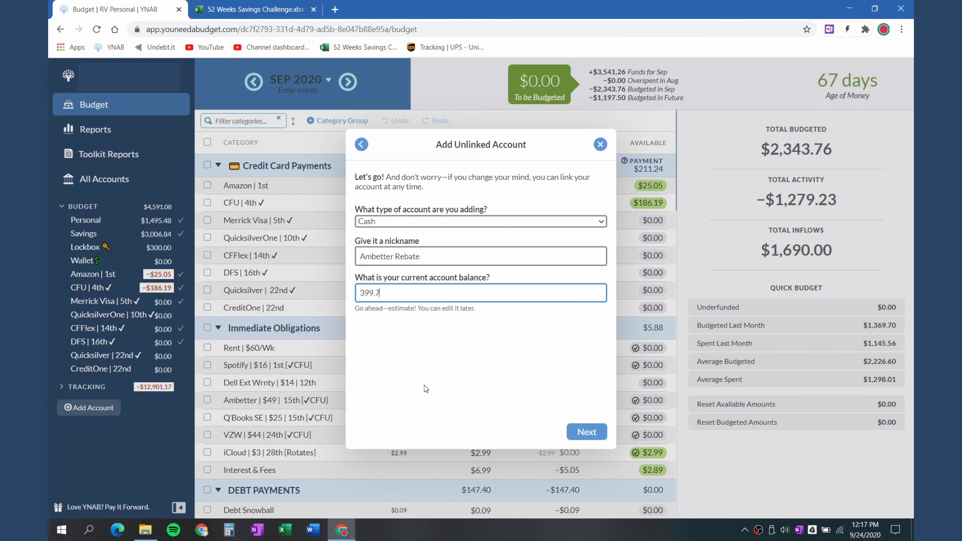
click(580, 434)
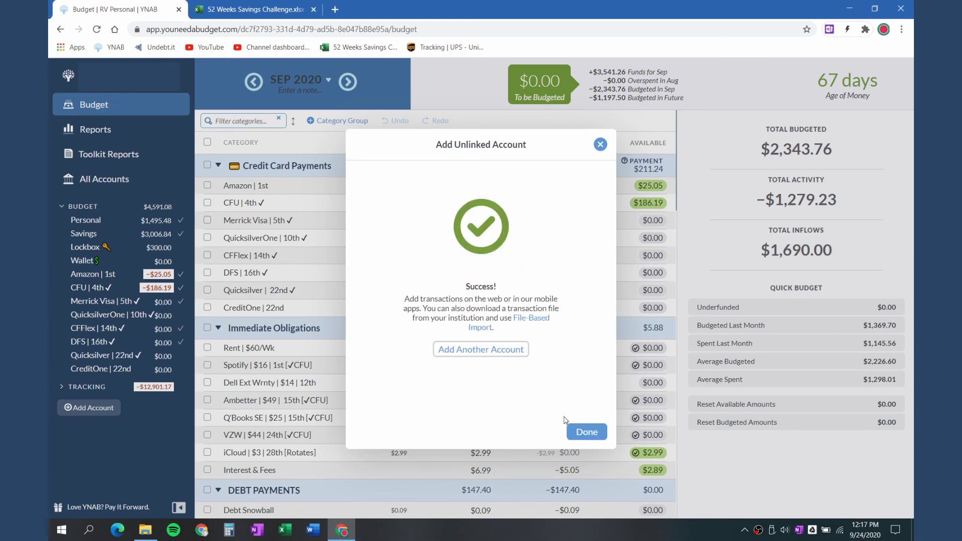
click(586, 431)
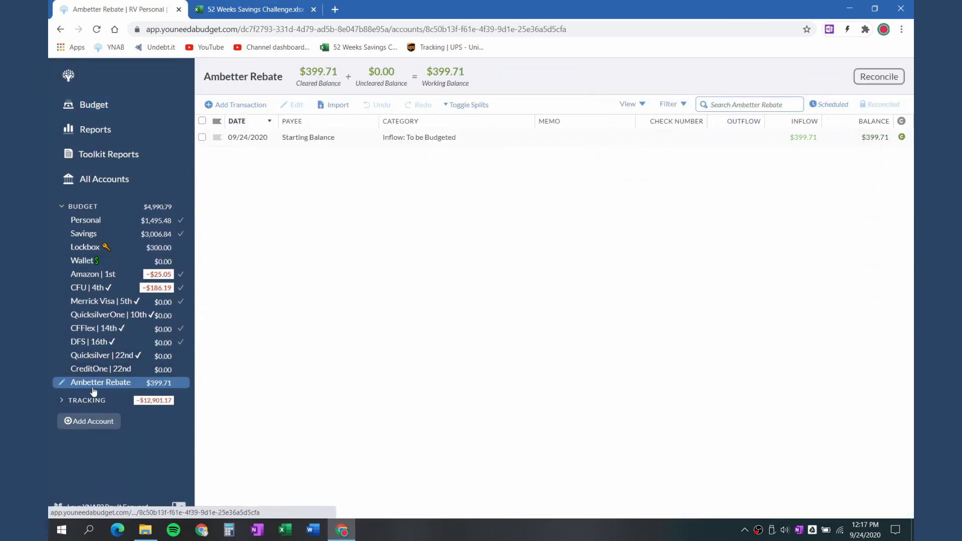
drag(94, 388, 91, 276)
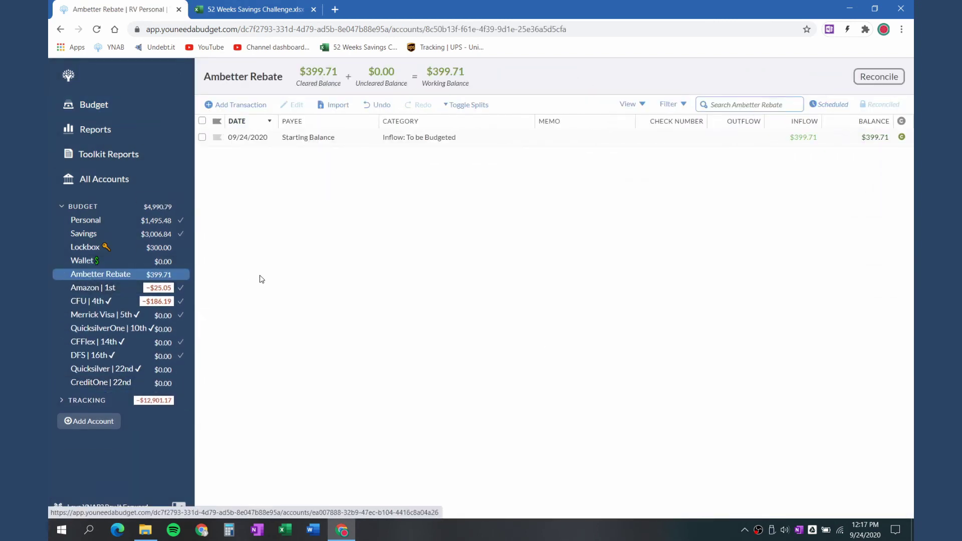
Set the October 2020 budgeted amount for the Ambetter category to 0
click(83, 108)
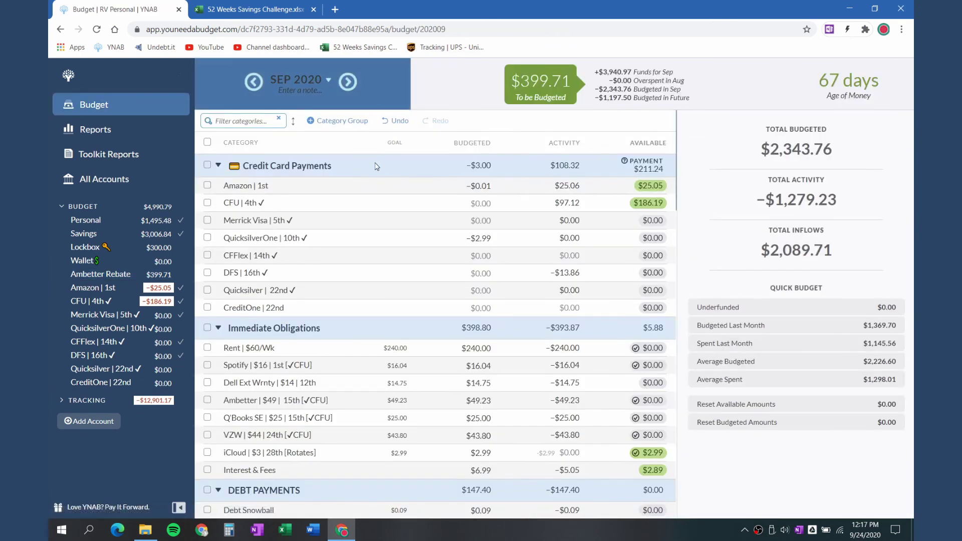
scroll(400, 308, down, 2)
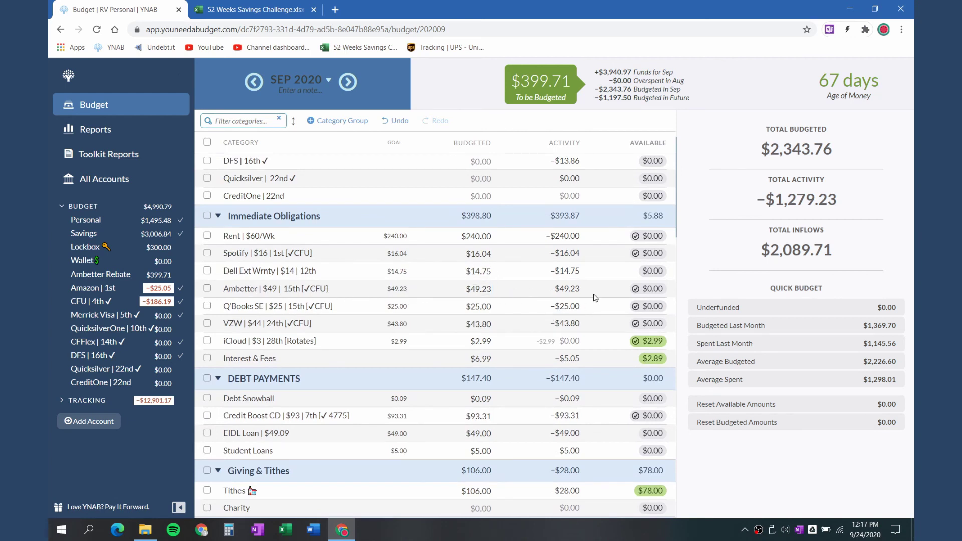
click(348, 86)
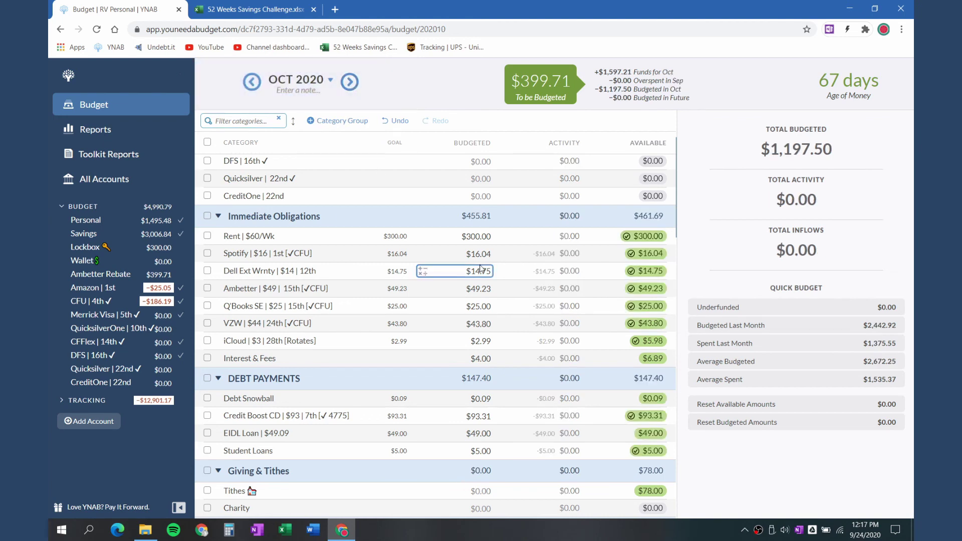
click(471, 289)
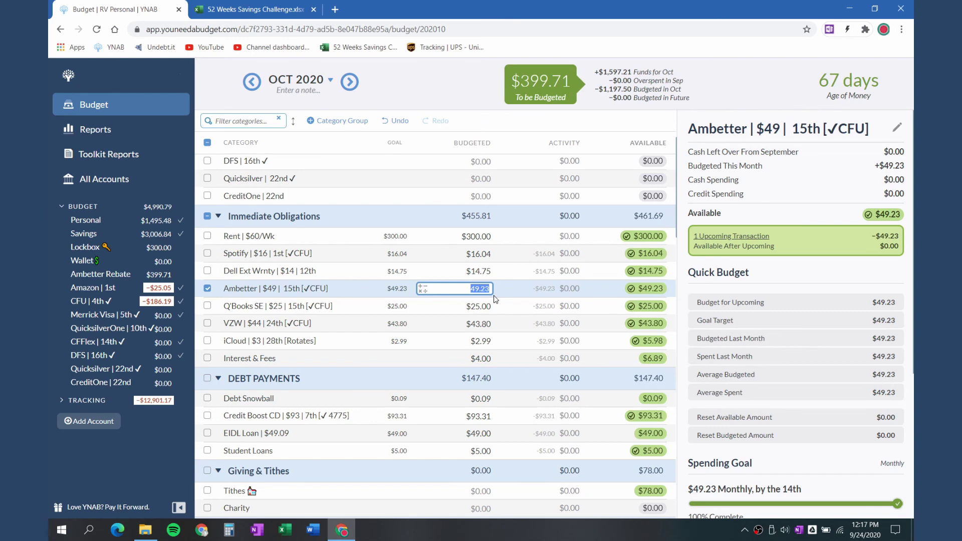
text(0)
key(Return)
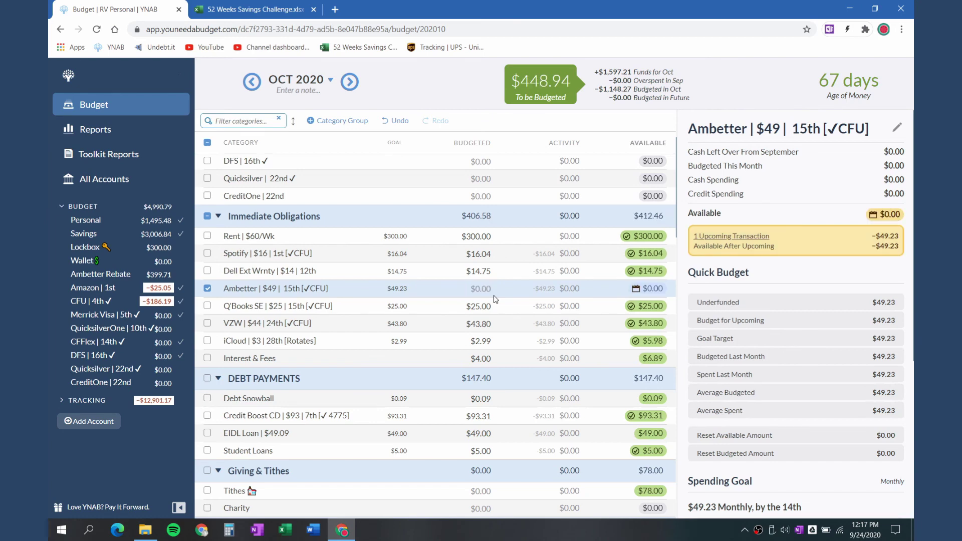
Budget 49.23 to the Bank Holding category in September 2020
scroll(496, 305, down, 3)
click(252, 81)
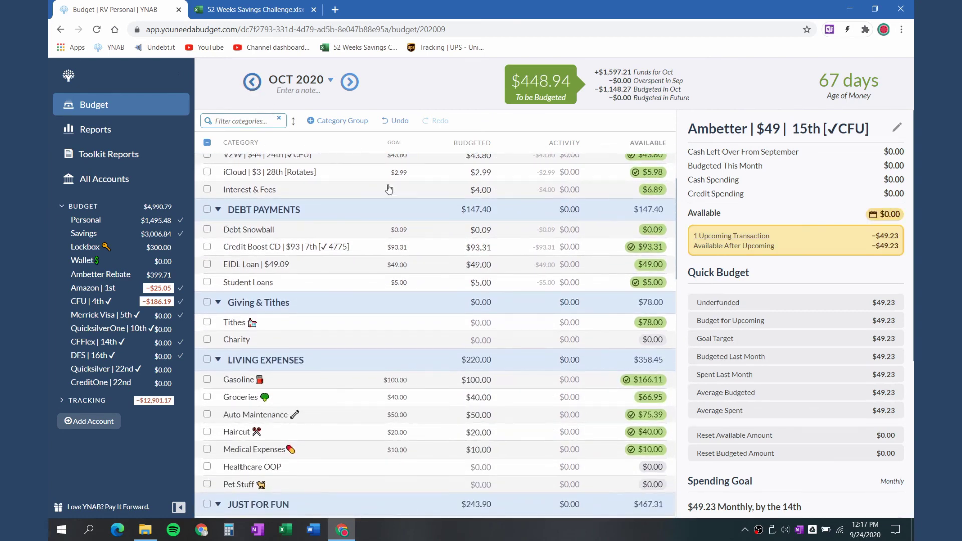
scroll(462, 301, down, 3)
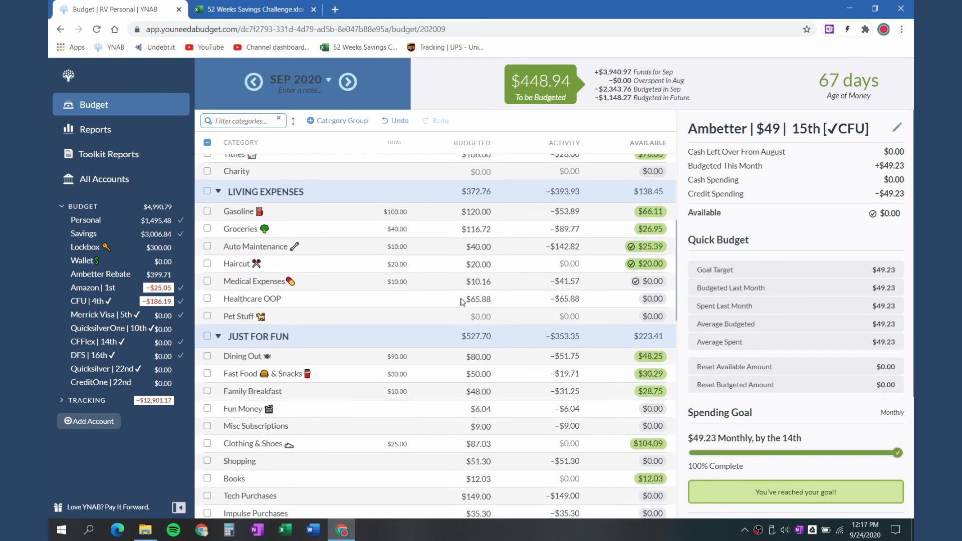
scroll(512, 341, down, 1)
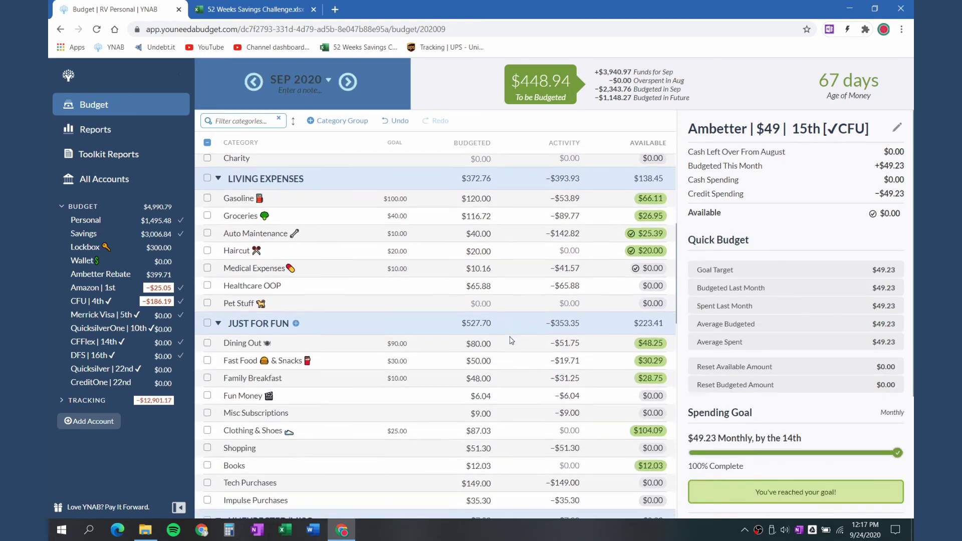
scroll(321, 384, down, 2)
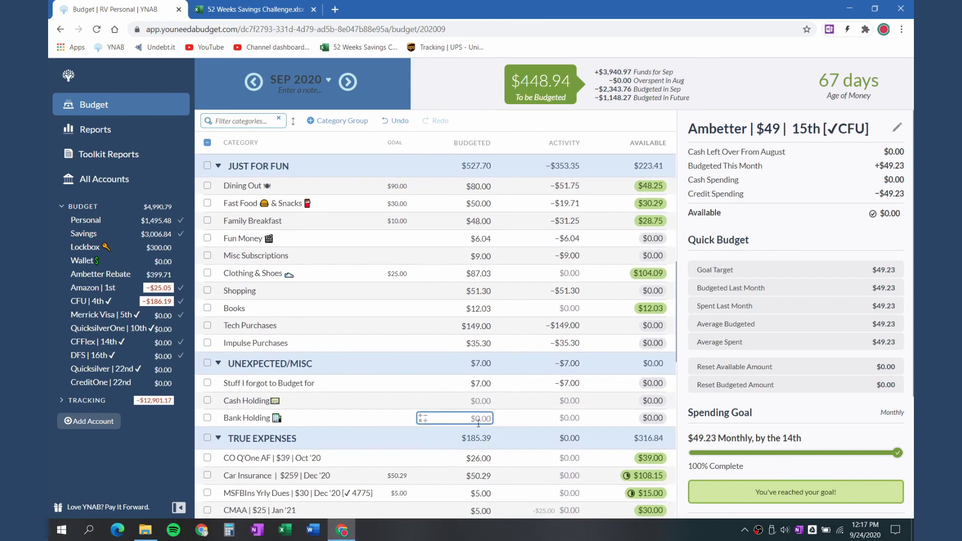
click(483, 419)
text(45)
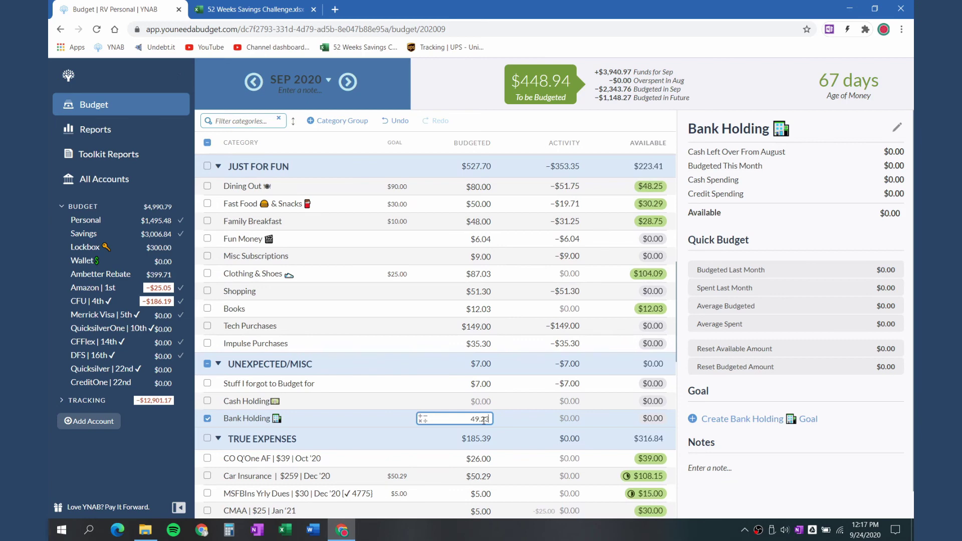
text(.23)
key(Return)
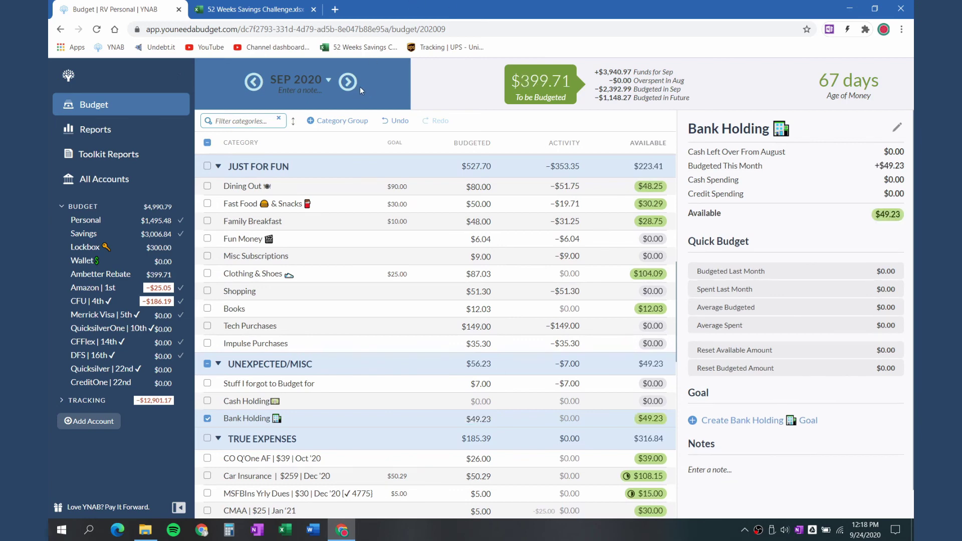
Budget 399.71 to the Ambetter category in October 2020
click(349, 82)
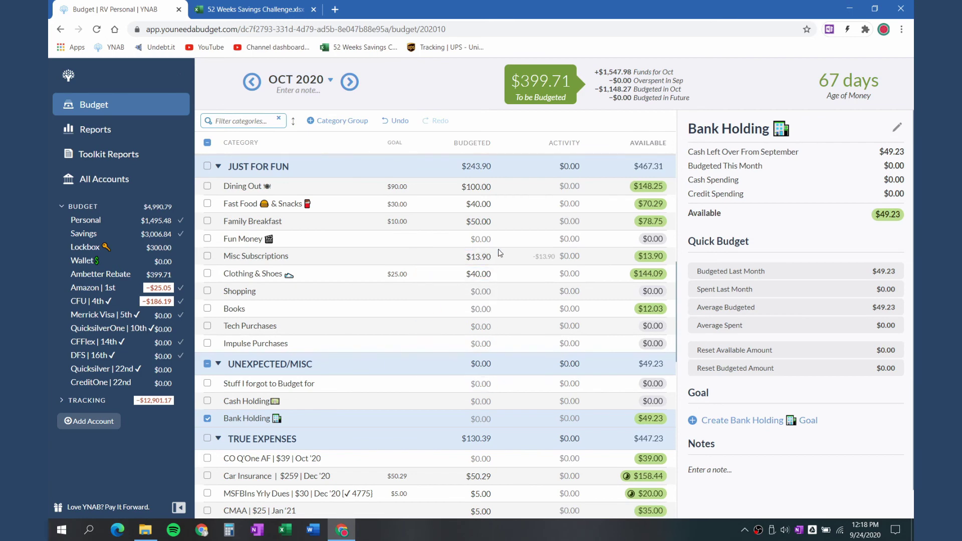
click(484, 241)
scroll(480, 243, up, 7)
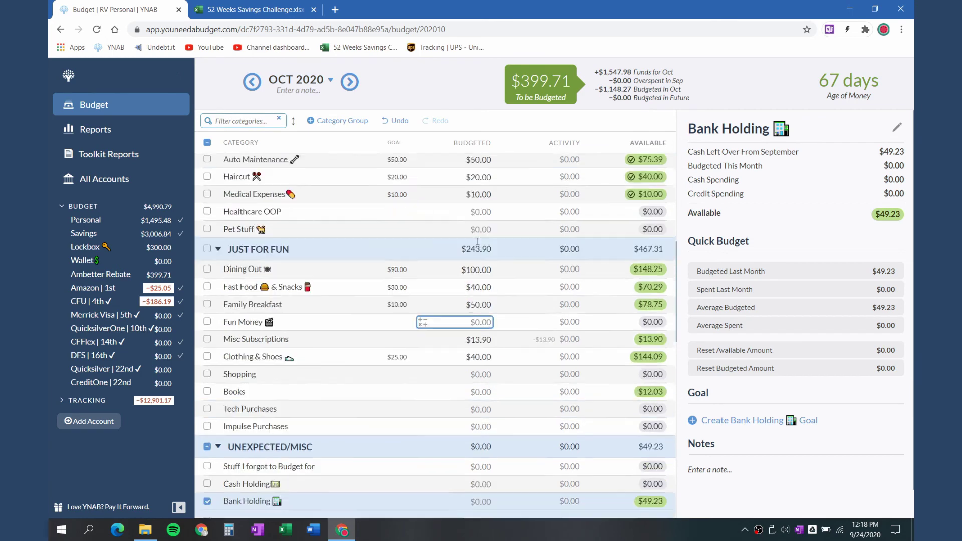
scroll(477, 243, up, 4)
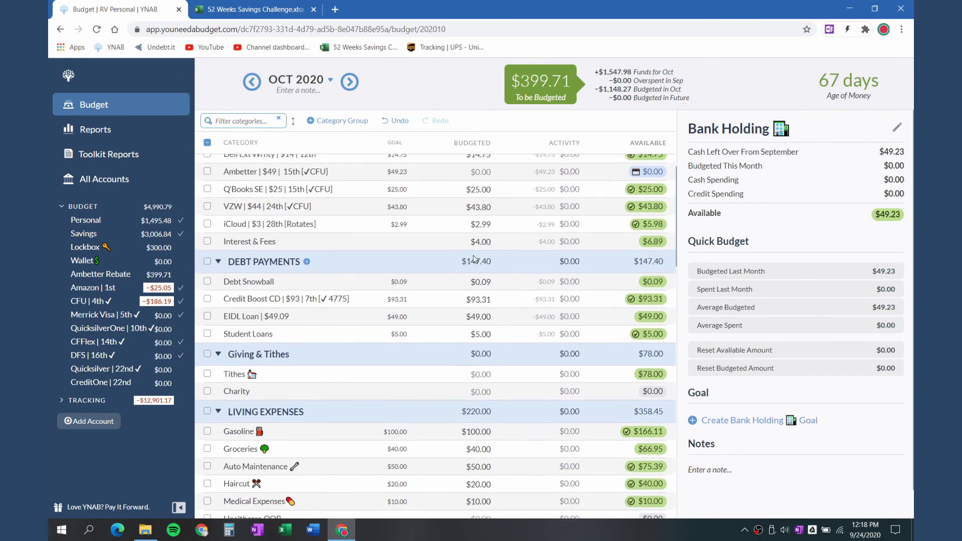
click(453, 289)
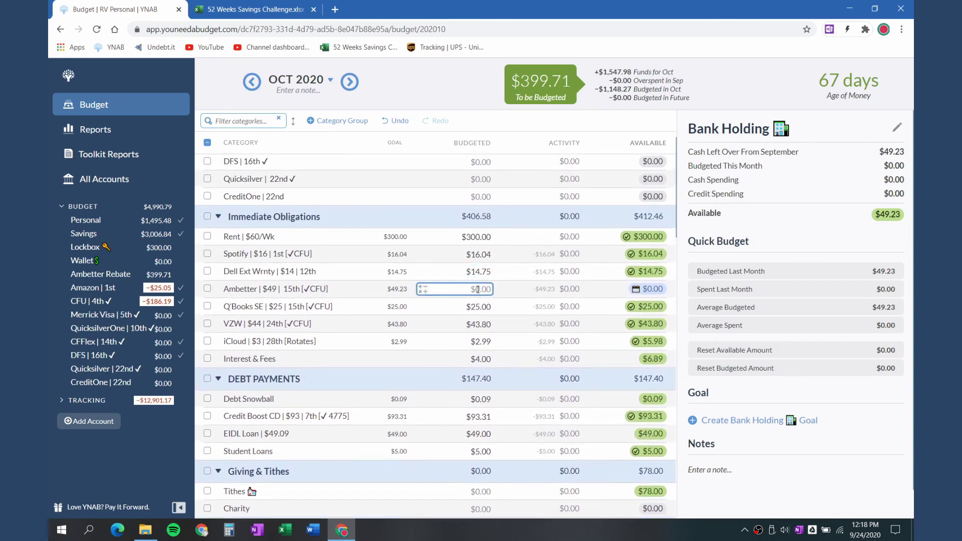
click(478, 289)
text(399)
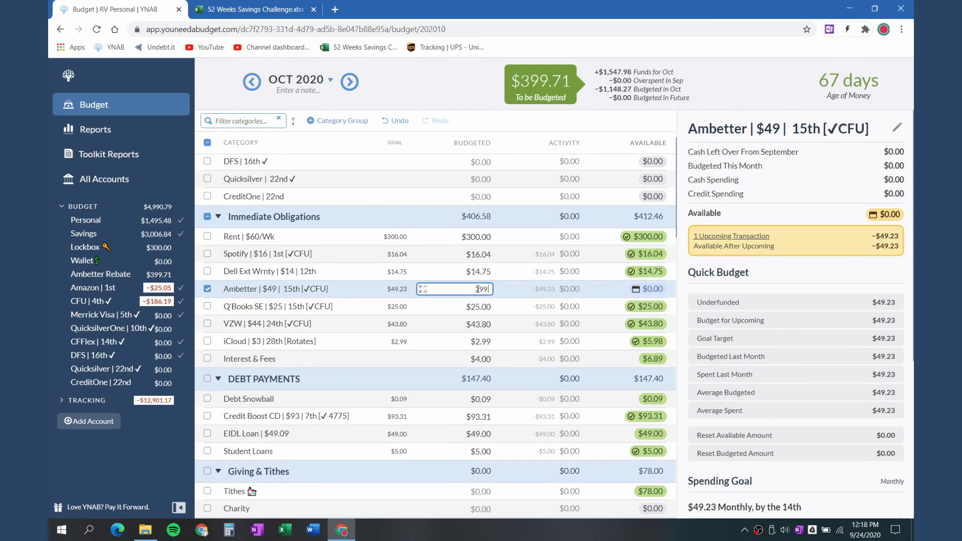
text(.71)
key(Return)
Delete the monthly spending goal of the Ambetter category
scroll(733, 424, down, 5)
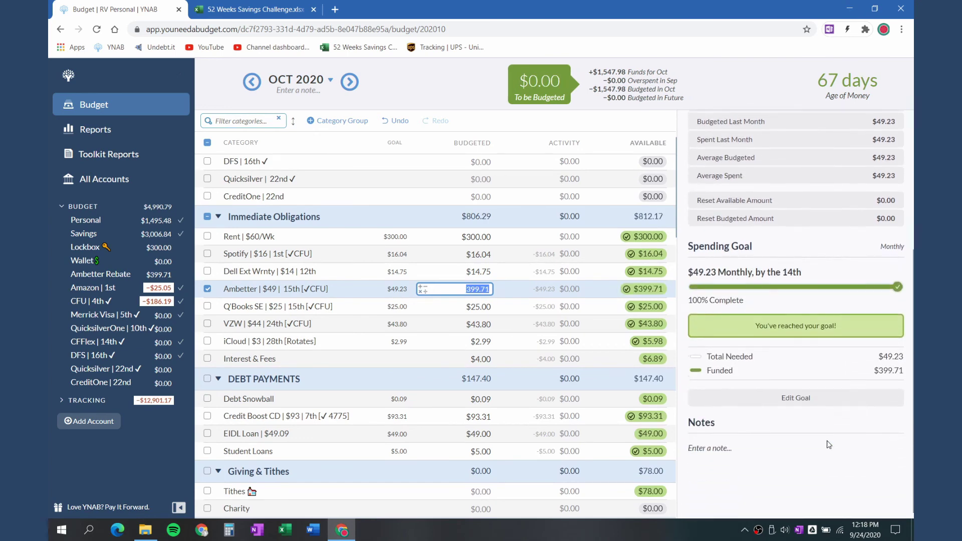
click(771, 385)
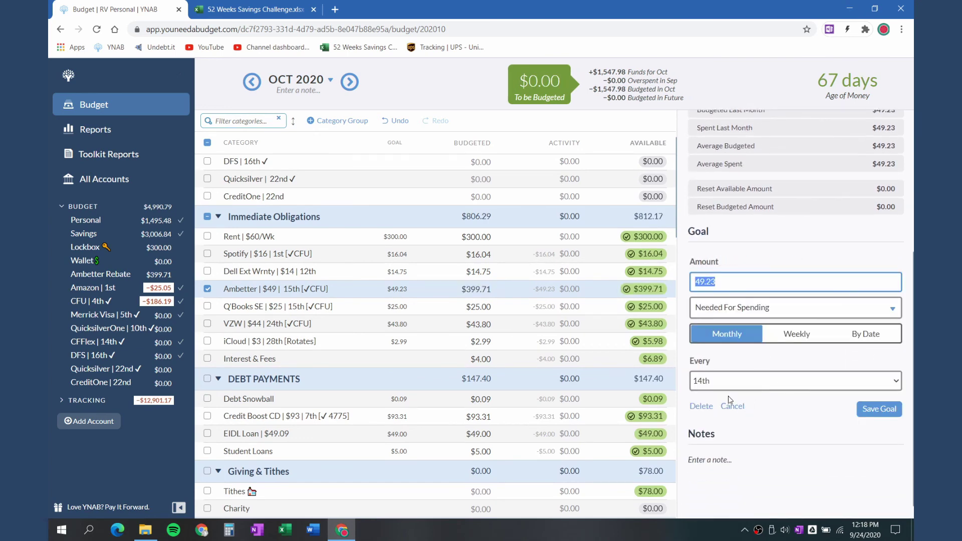
click(704, 406)
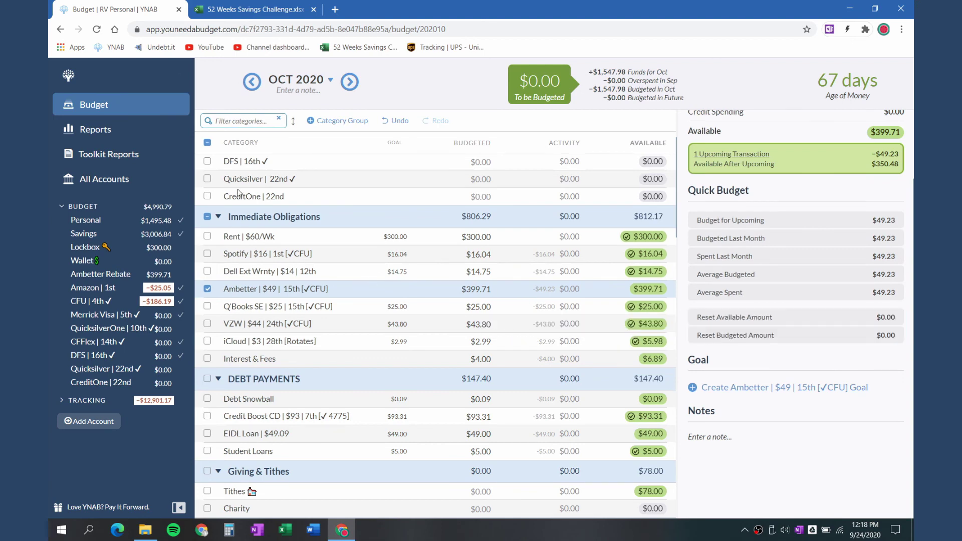
Look through the scheduled transactions of the Personal account for the Ambetter payment
scroll(381, 251, up, 2)
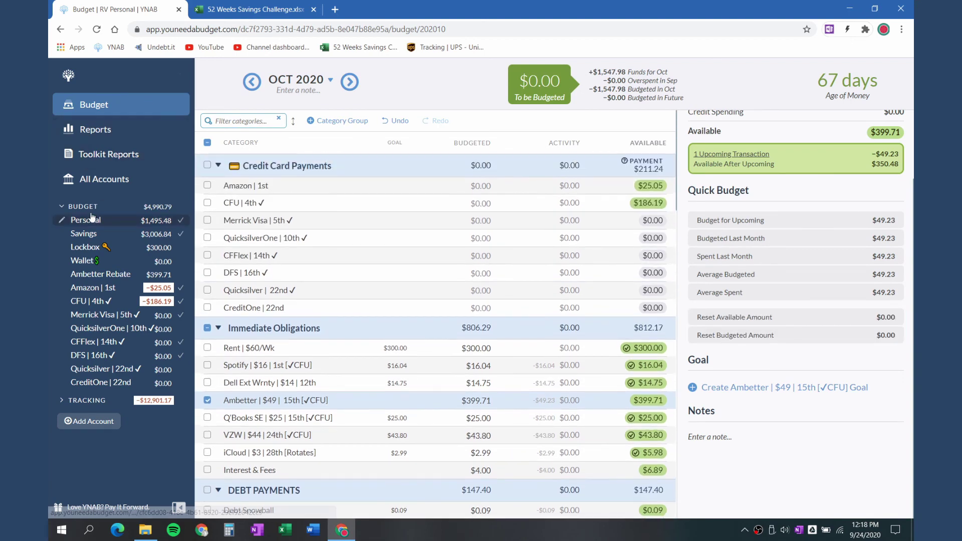
click(89, 226)
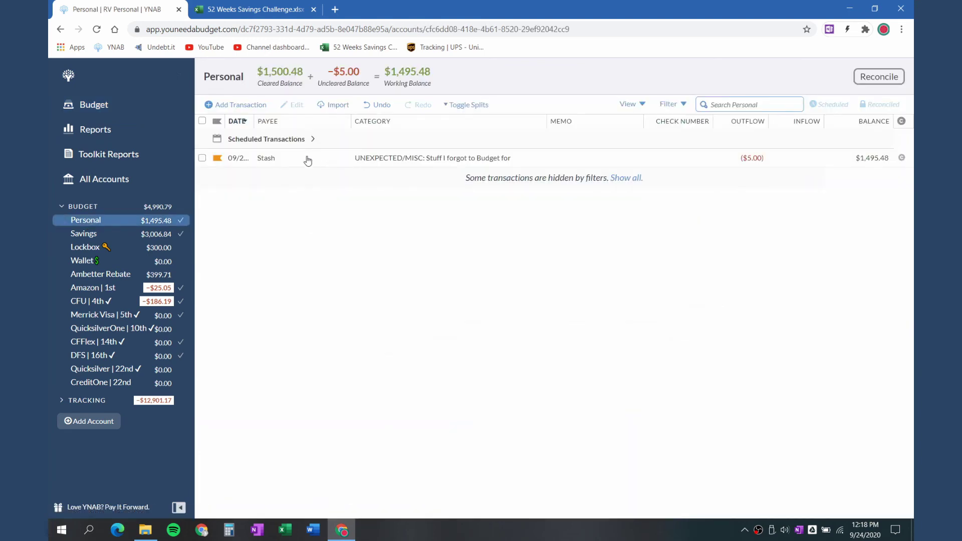
click(275, 144)
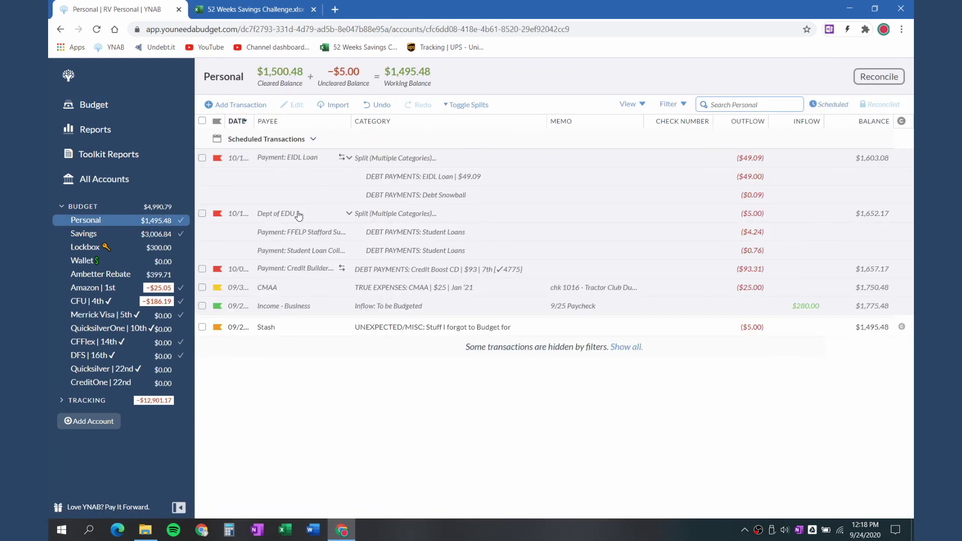
click(295, 157)
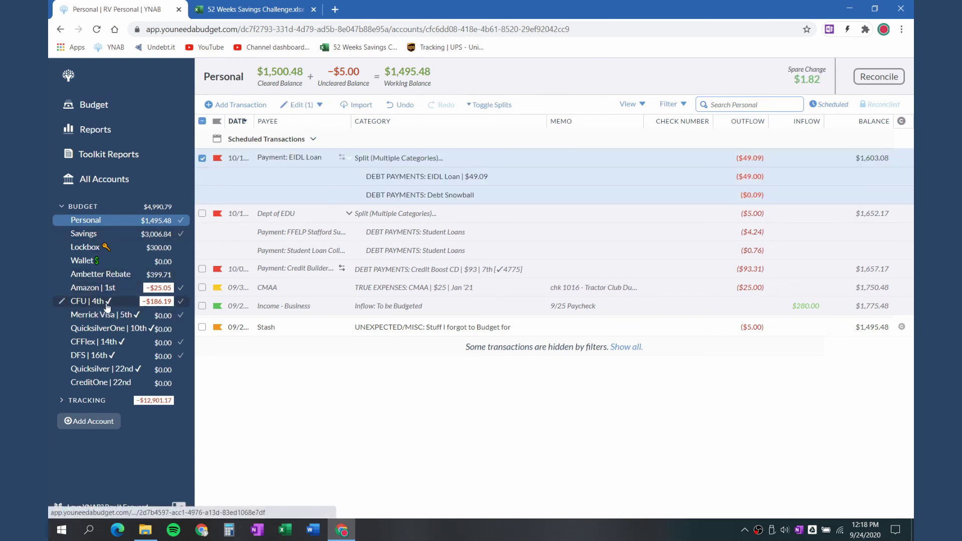
Clear the transaction search in the CFU | 4th account and expand its scheduled transactions
click(87, 301)
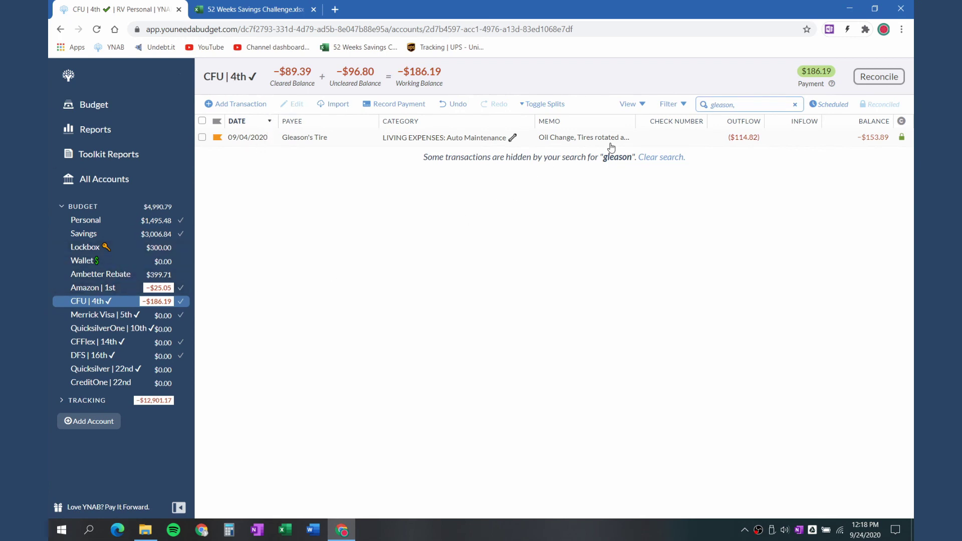
click(747, 109)
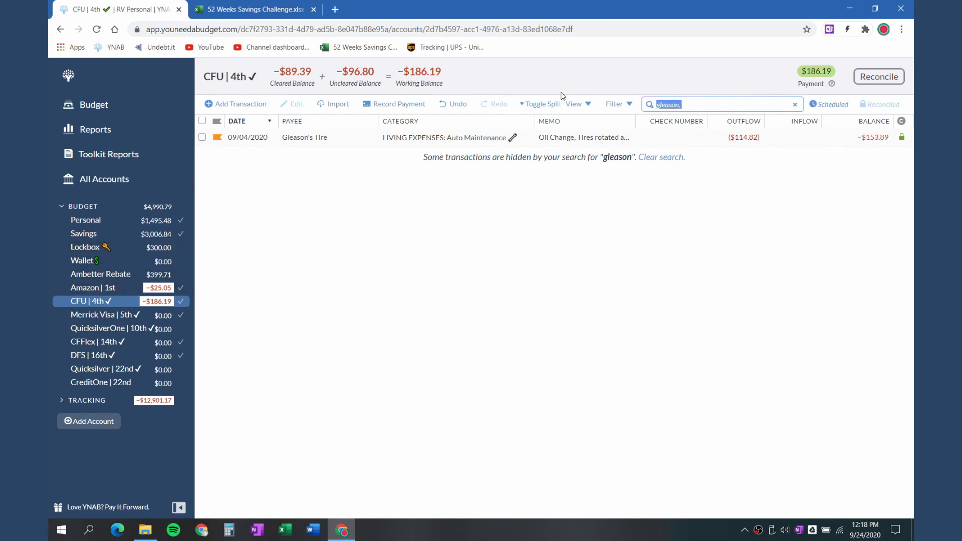
key(BackSpace)
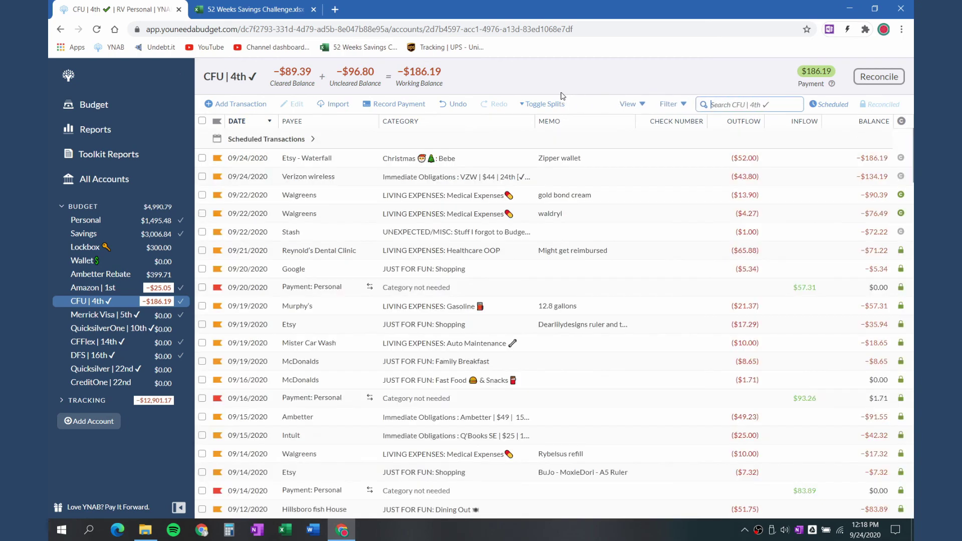
click(283, 140)
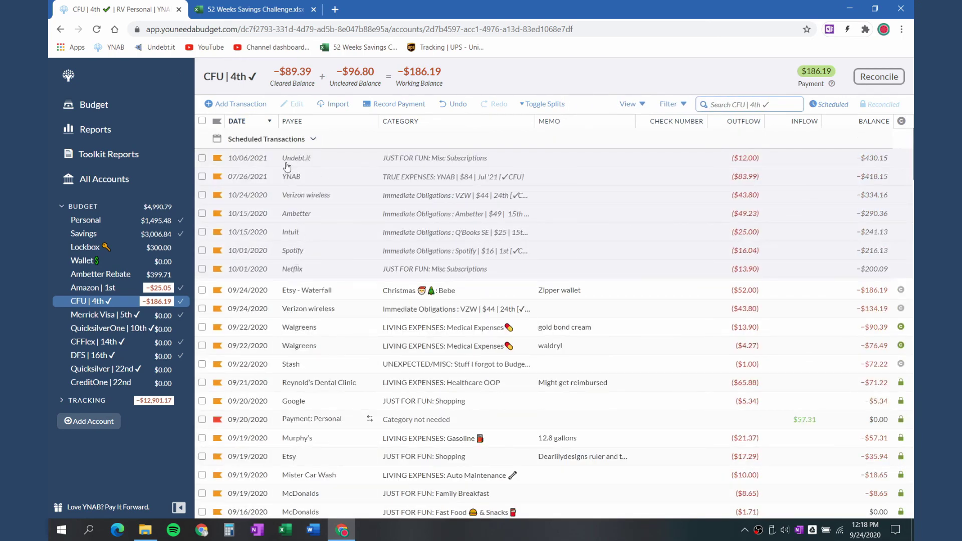
Move the scheduled 10/15/2020 Ambetter transaction from the CFU | 4th account to the Ambetter Rebate account
click(307, 219)
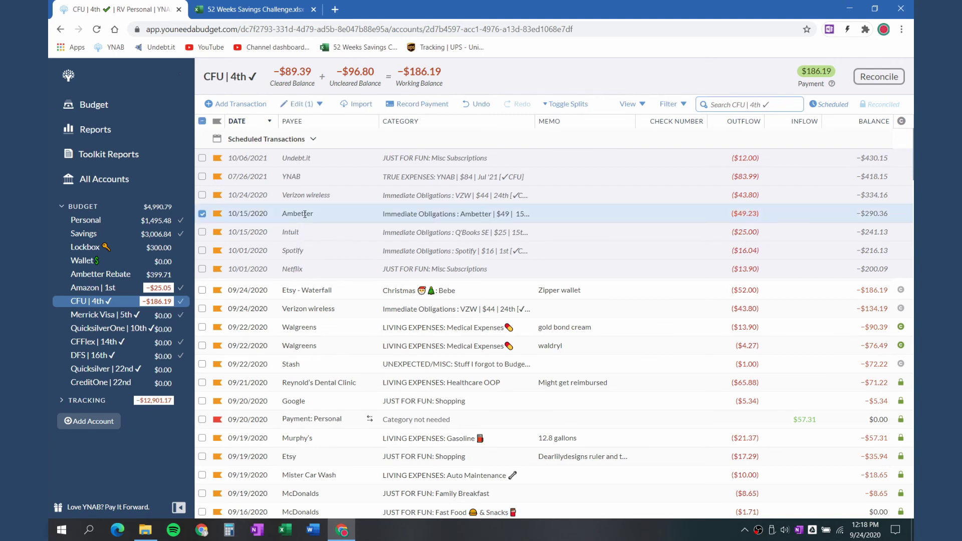
click(319, 105)
mouse_move(309, 353)
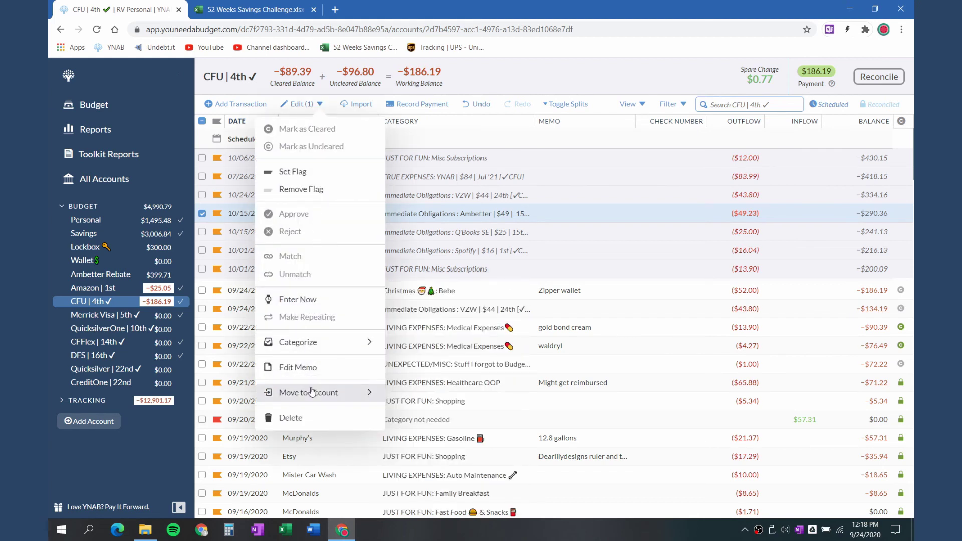
mouse_move(375, 396)
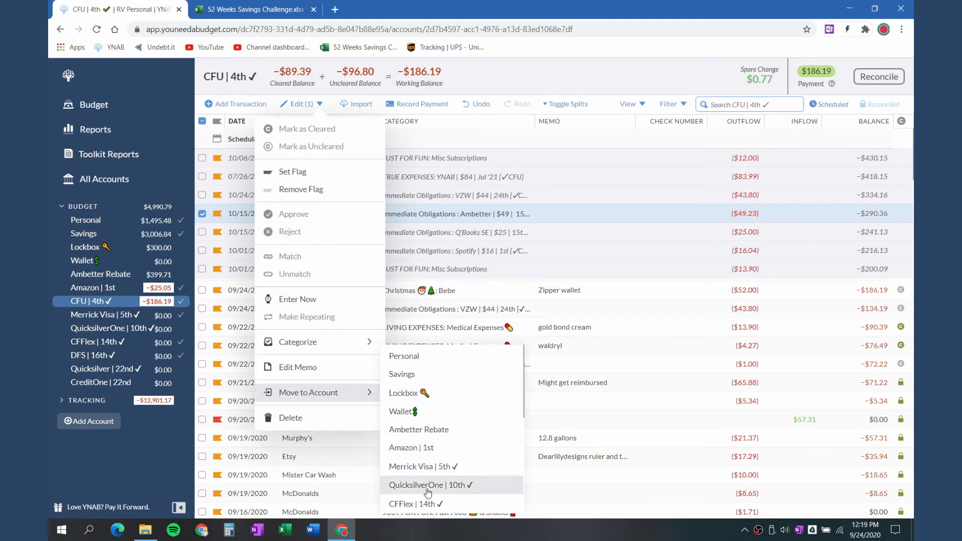
click(446, 430)
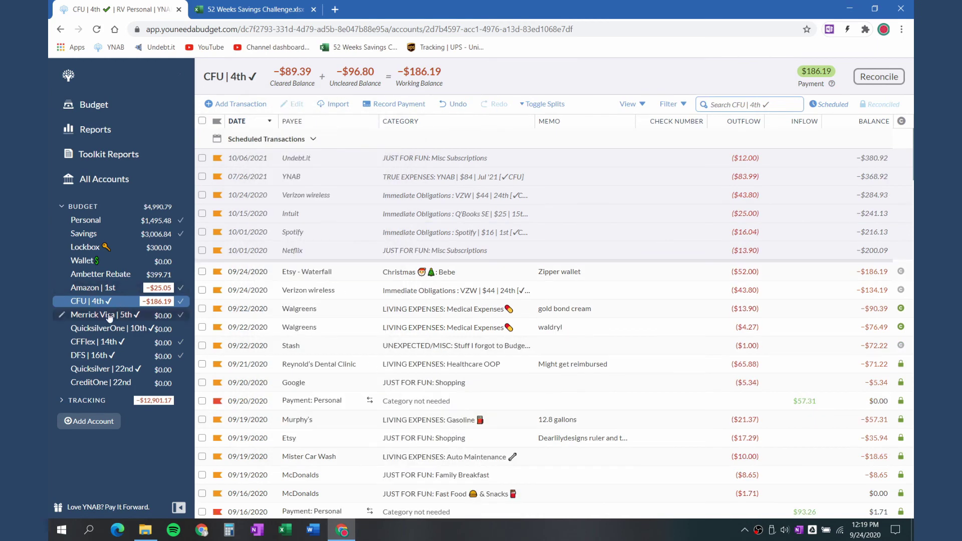
Change the date of the scheduled Ambetter payment in the Ambetter Rebate account to 10/30/2020
click(113, 276)
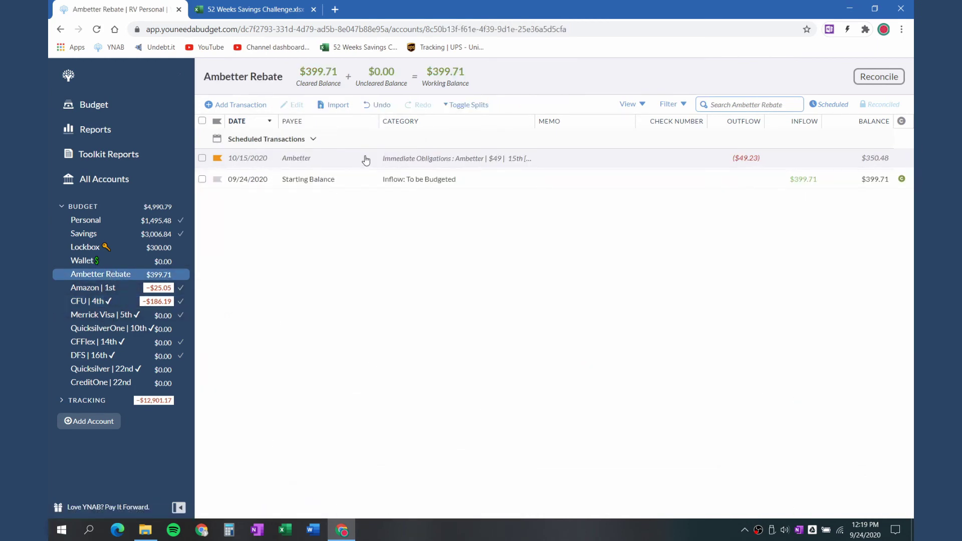
click(254, 161)
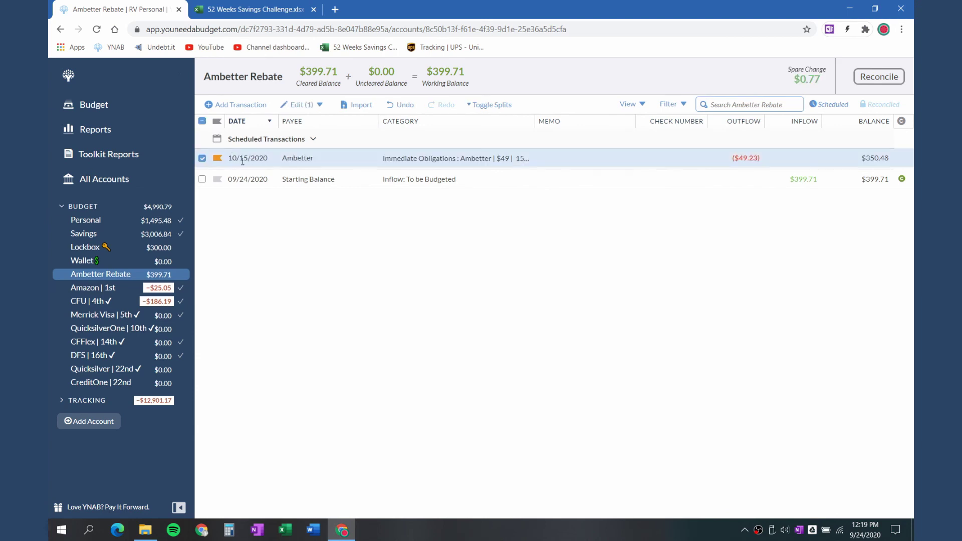
click(245, 158)
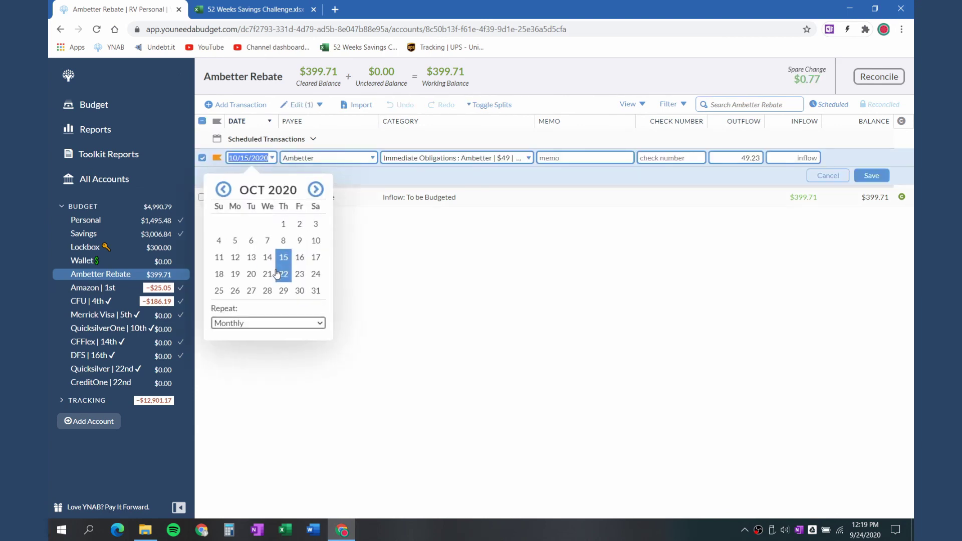
click(308, 294)
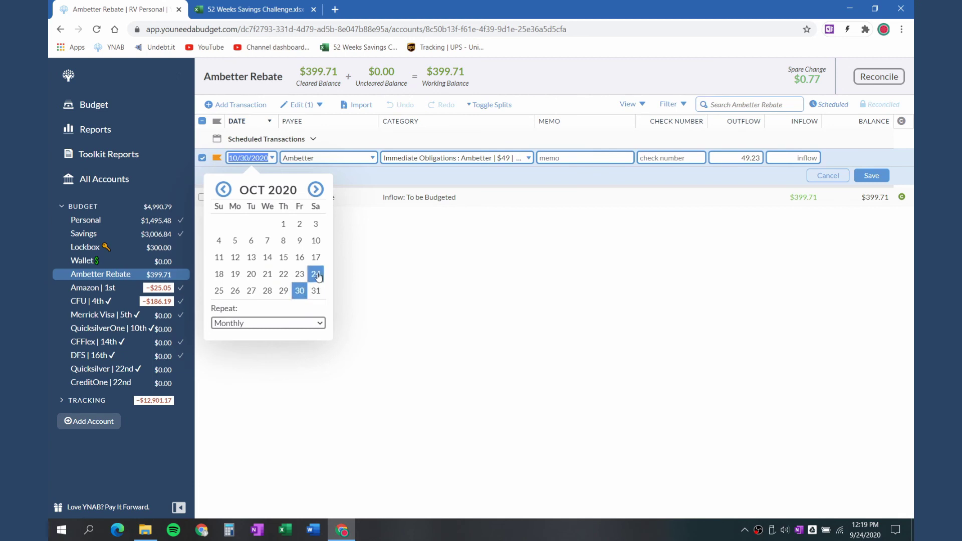
click(406, 291)
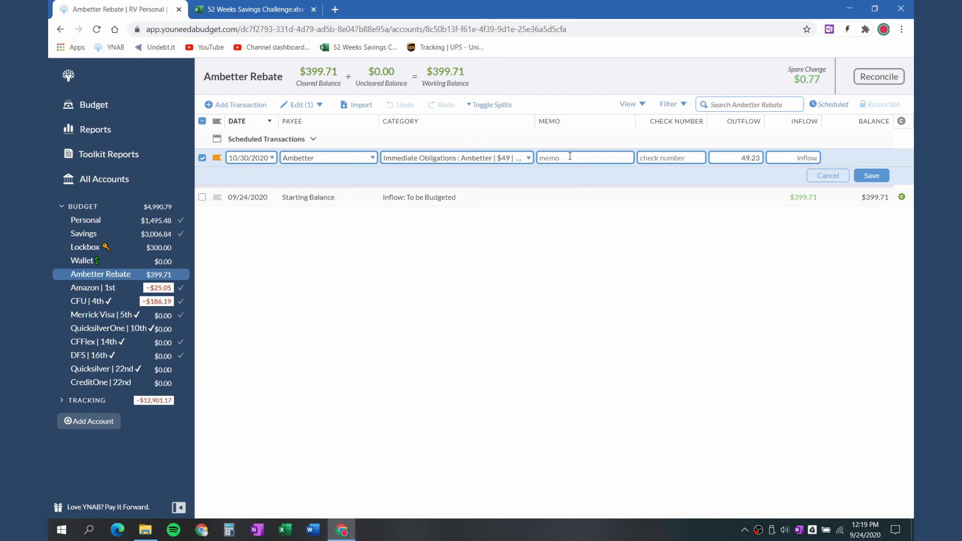
Add the memo "Taking from Rebate Credit" to the scheduled Ambetter payment, save it, and collapse the scheduled transactions
text(Taking from Rebate Credit)
key(ctrl+a)
click(875, 179)
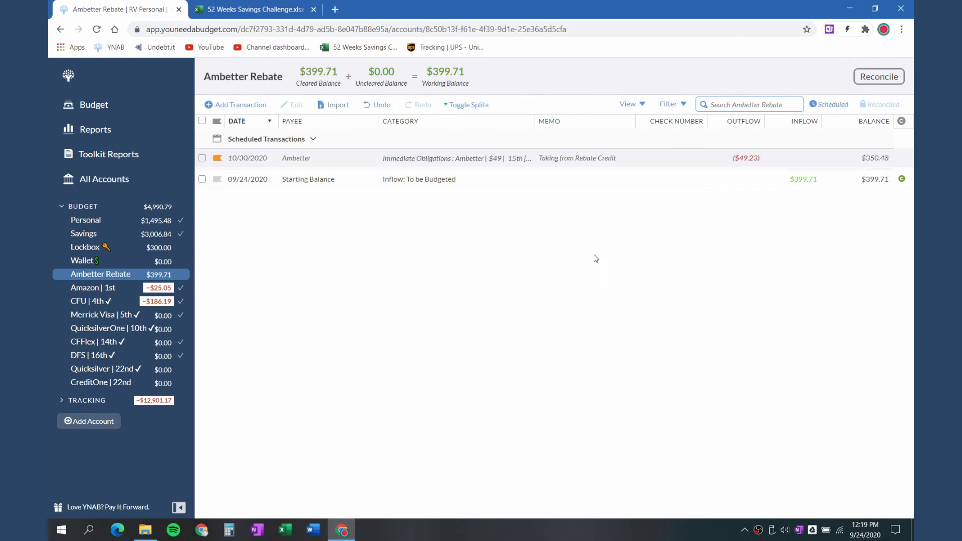
click(250, 143)
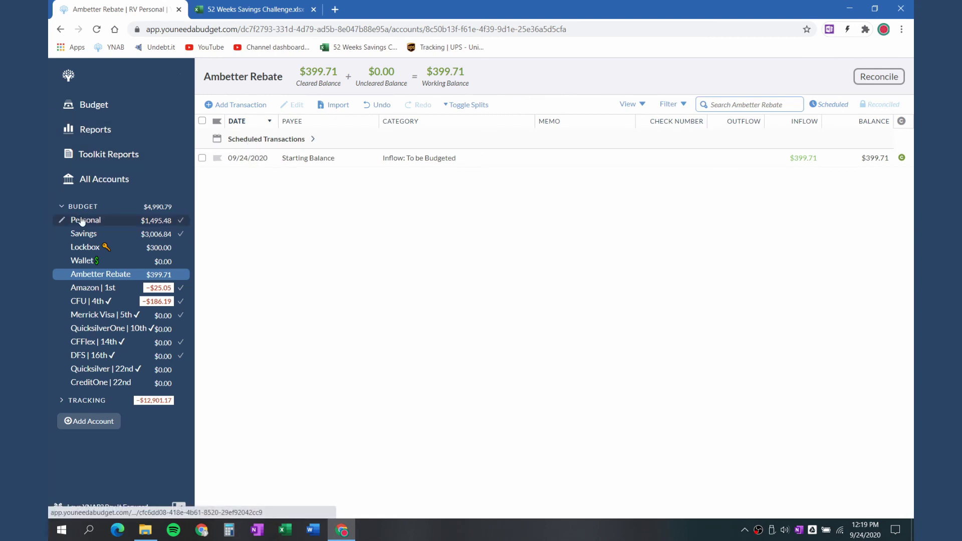
Rename the Ambetter category in the October 2020 budget to "Ambetter | $49 | 30th [Rebate]"
click(108, 106)
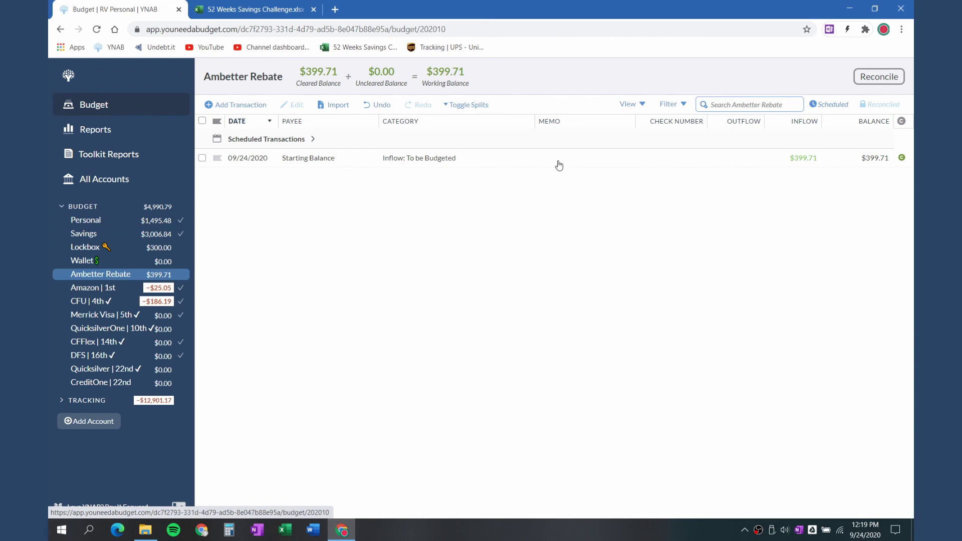
scroll(326, 285, down, 3)
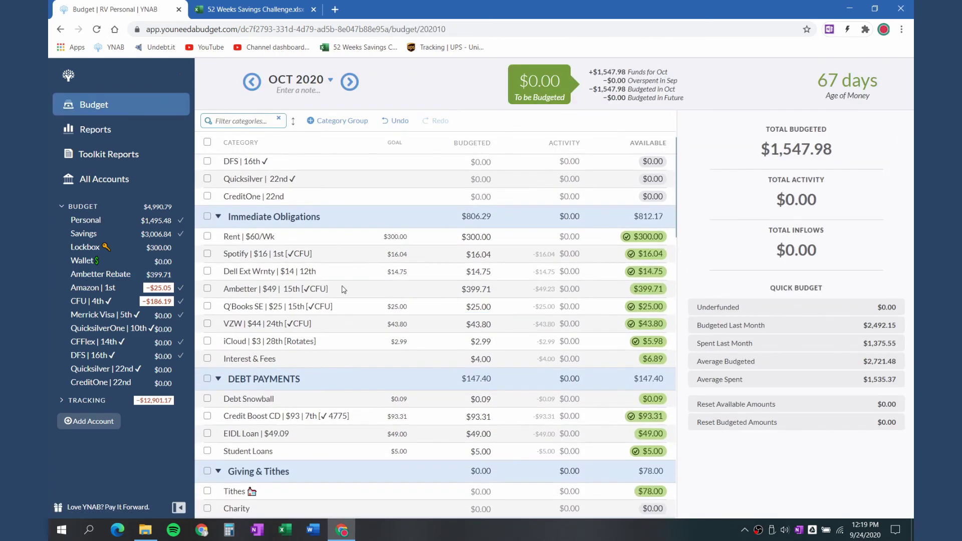
click(290, 290)
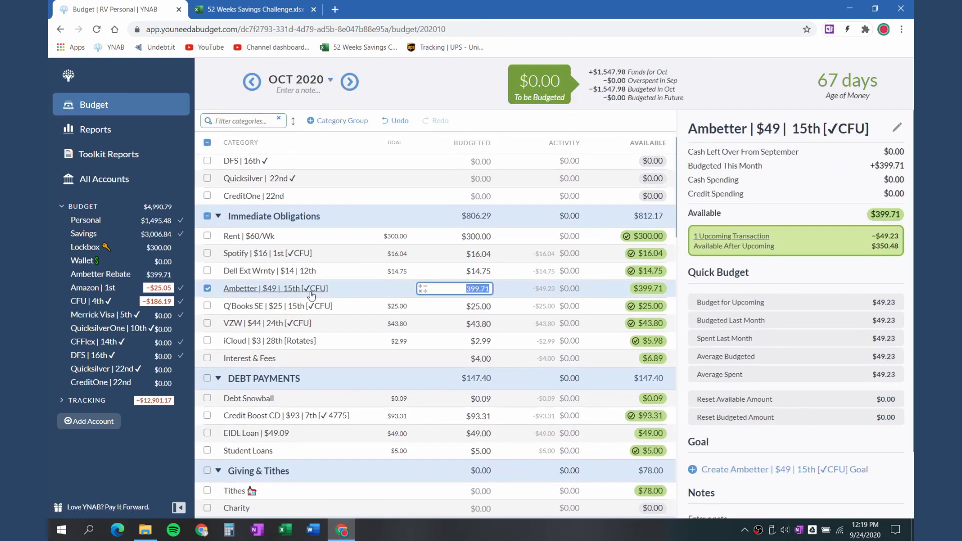
click(297, 291)
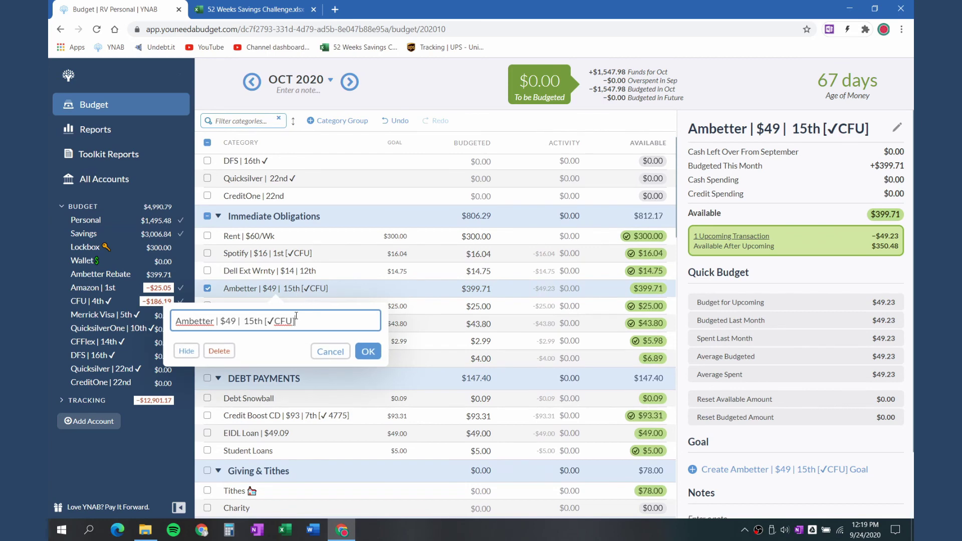
key(BackSpace)
key(BackSpace)
key(BackSpace)
key(BackSpace)
key(BackSpace)
key(BackSpace)
key(BackSpace)
key(BackSpace)
key(BackSpace)
text(30)
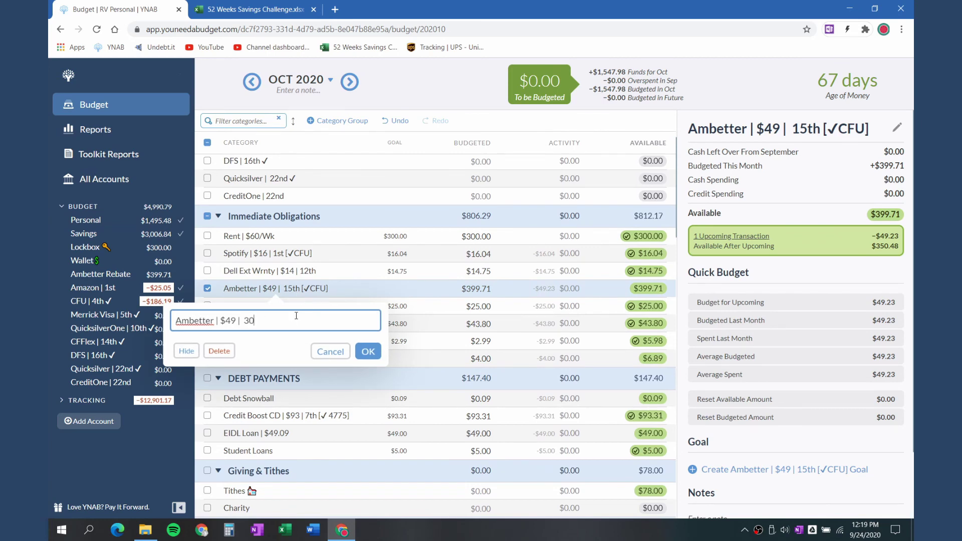
text(th [Rebate])
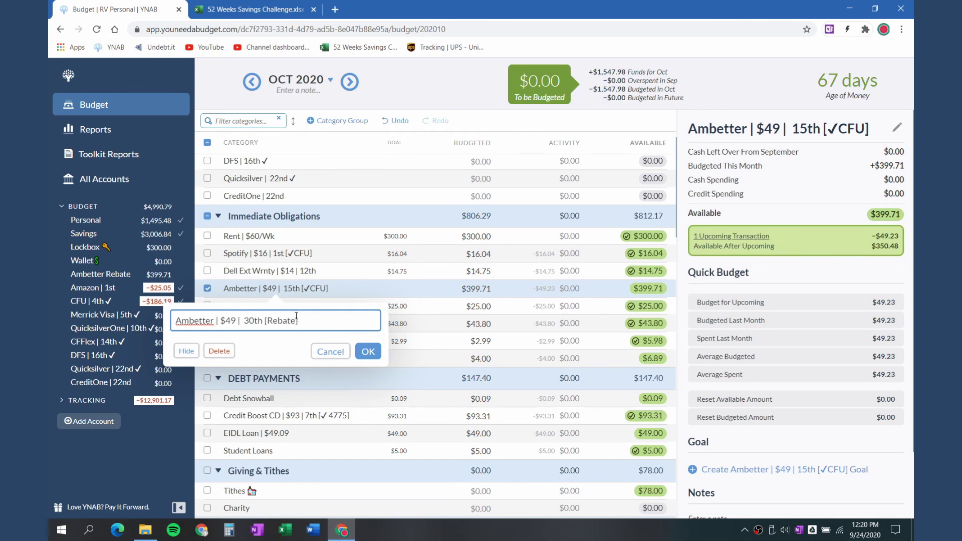
click(366, 354)
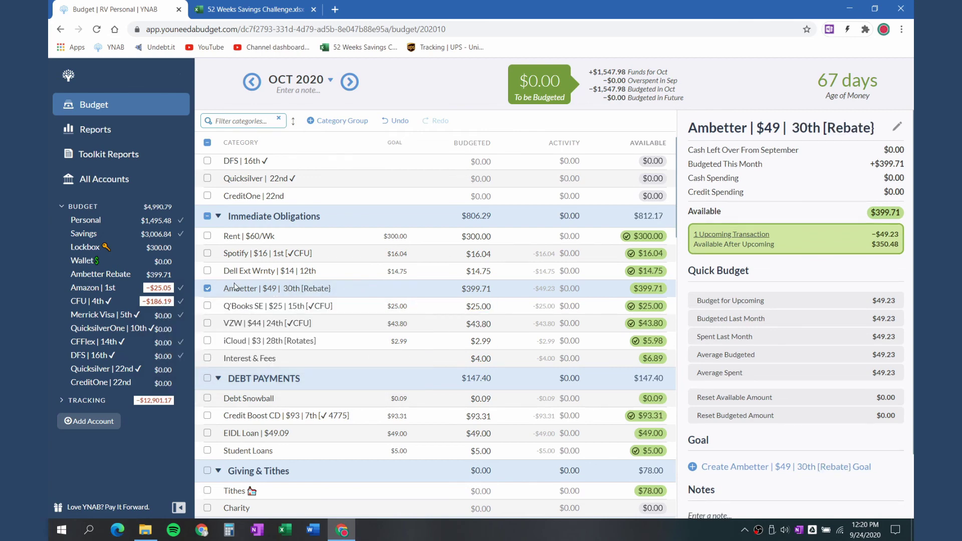
Reorder the Ambetter category to sit directly below iCloud in the Immediate Obligations group and deselect it
drag(258, 291, 256, 351)
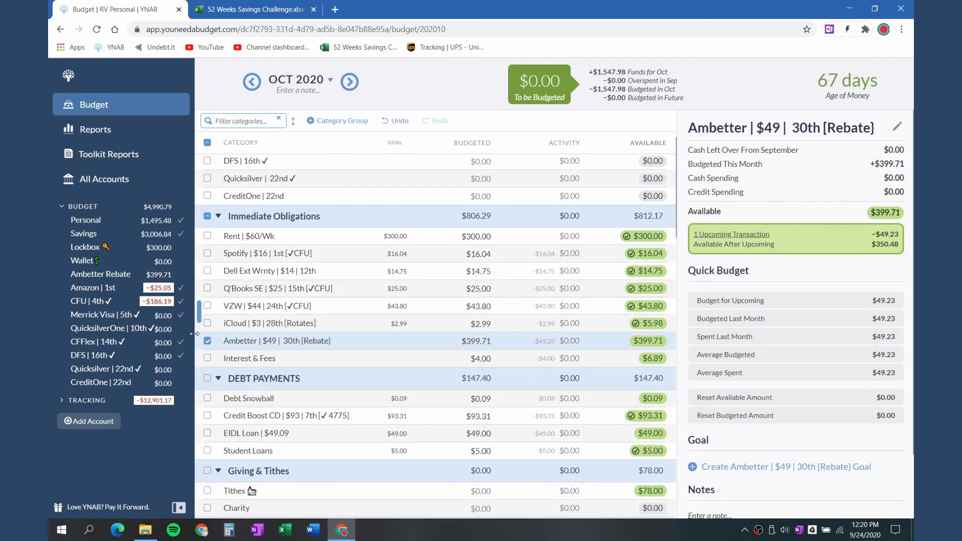
click(207, 341)
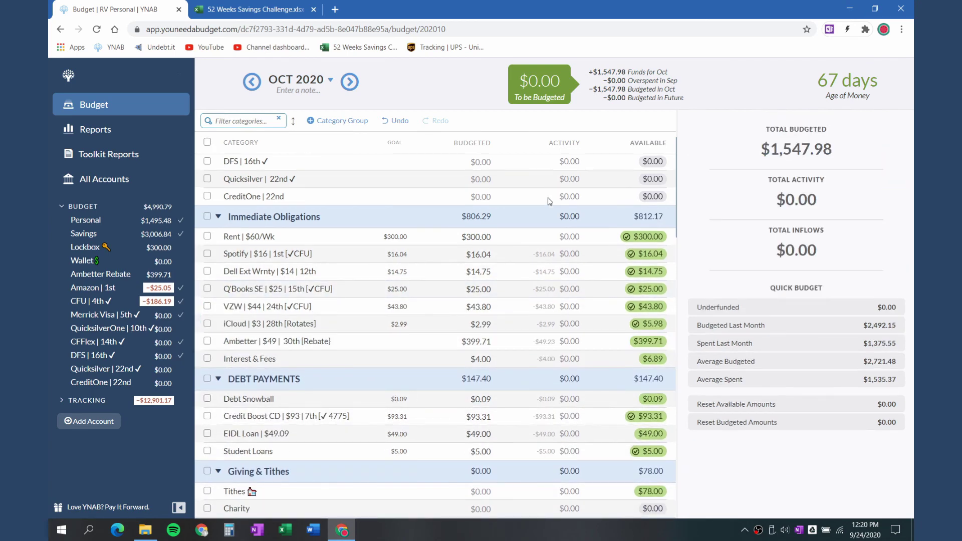
scroll(551, 266, up, 2)
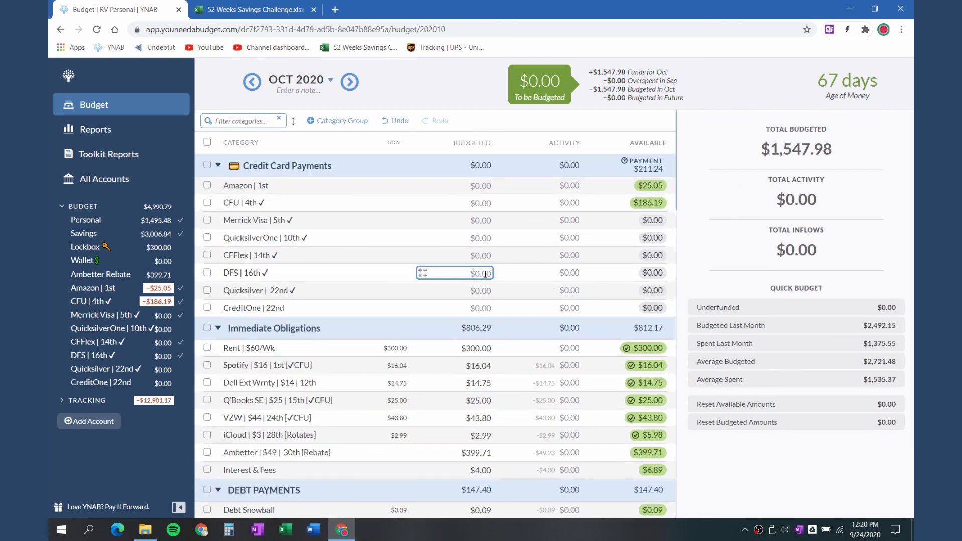
scroll(490, 282, down, 10)
scroll(490, 283, down, 3)
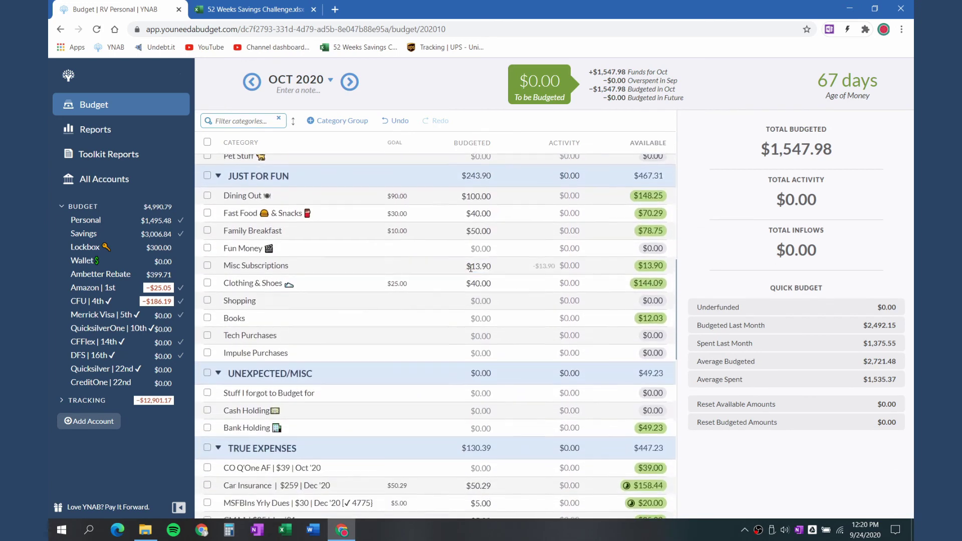
Switch the budget to September 2020 and collapse the Christmas, Wish List and Wish Granted category groups
click(246, 86)
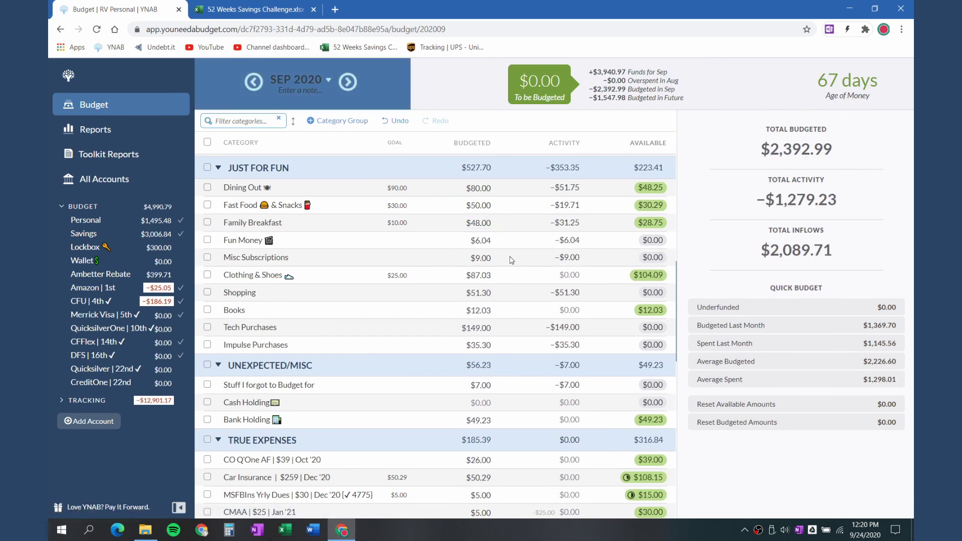
scroll(511, 257, down, 5)
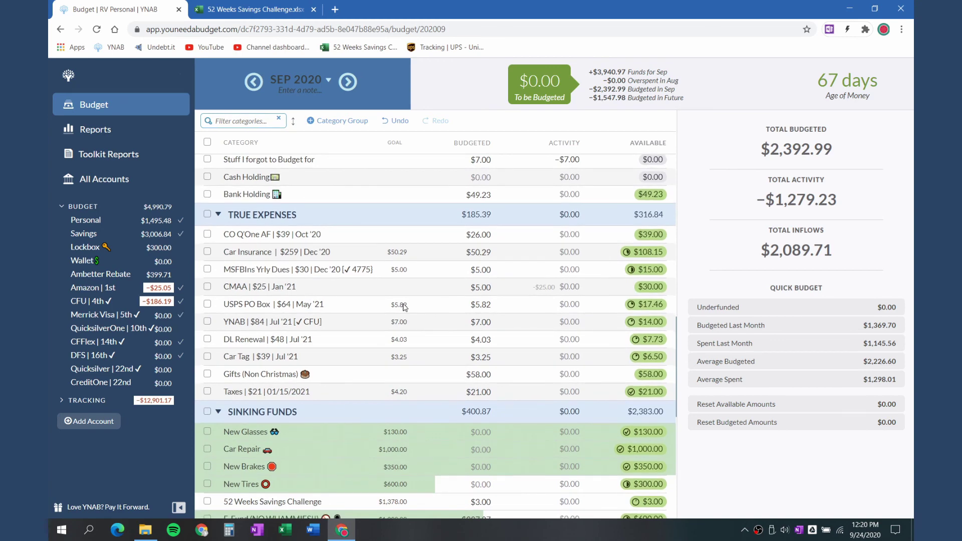
scroll(403, 307, down, 4)
scroll(406, 307, up, 5)
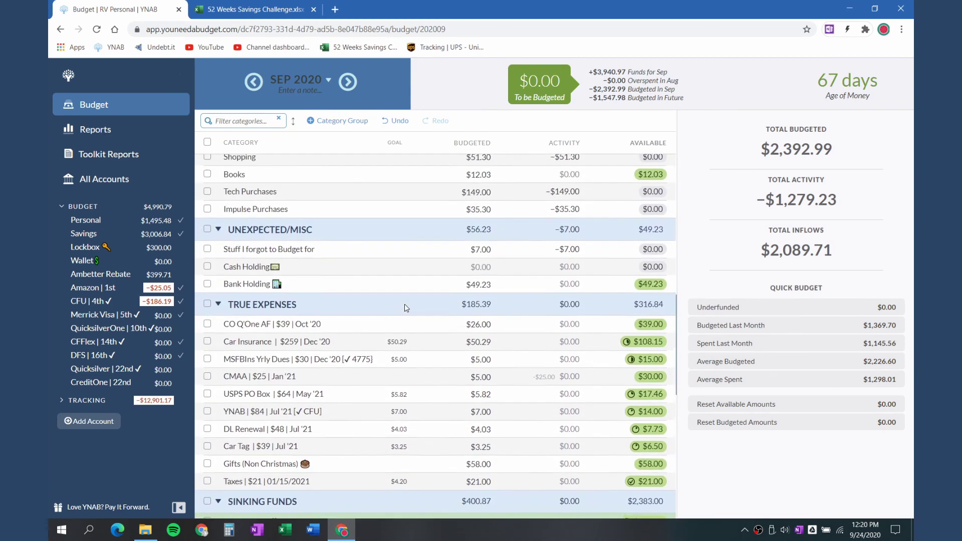
scroll(406, 308, down, 5)
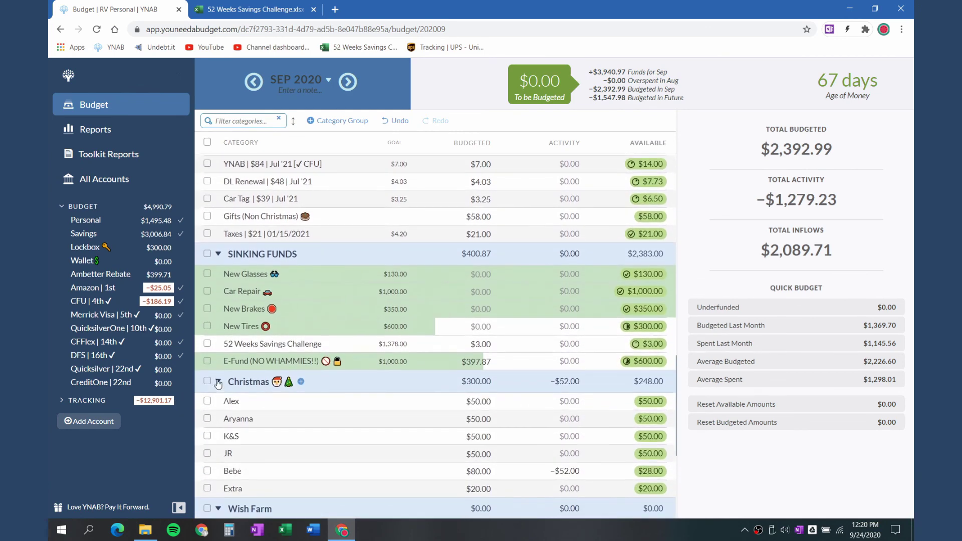
click(218, 385)
scroll(386, 374, down, 2)
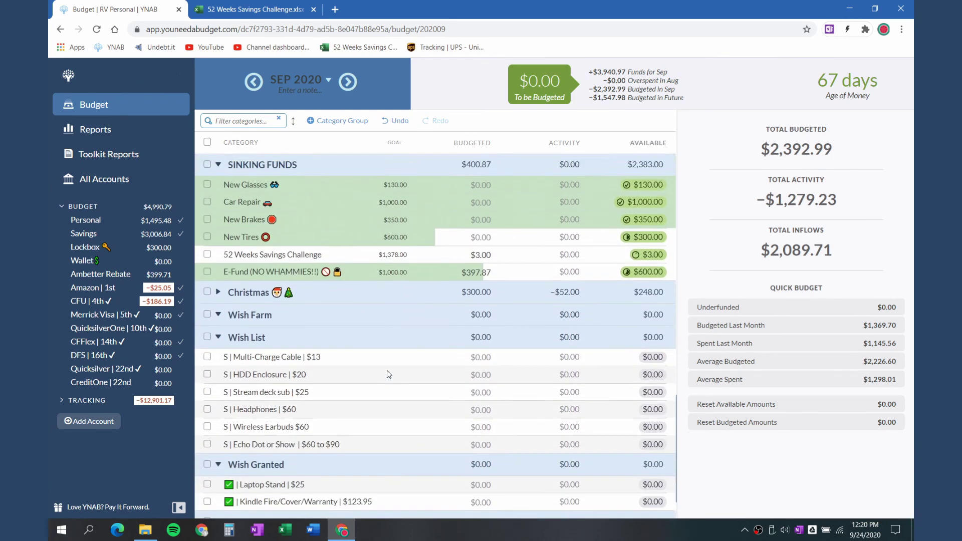
scroll(389, 375, up, 2)
click(218, 426)
scroll(530, 411, down, 1)
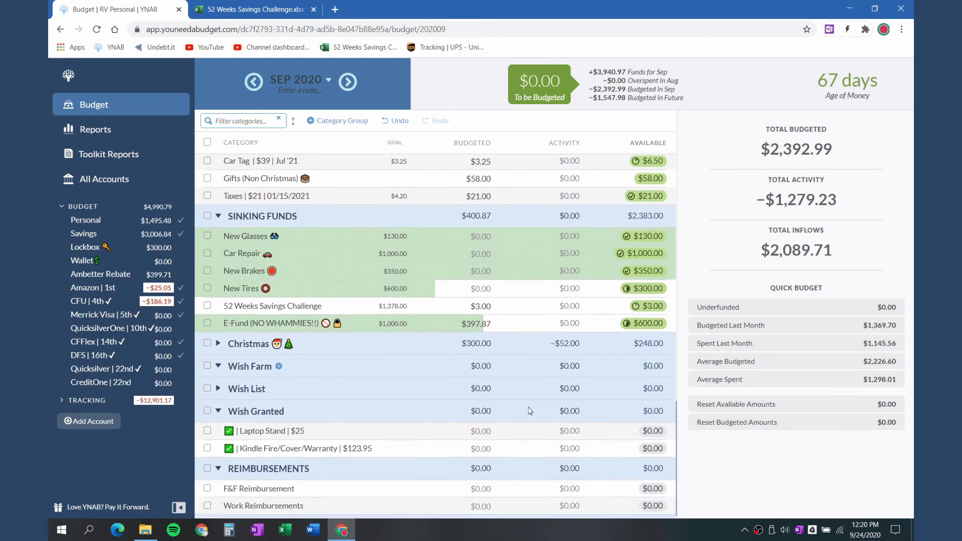
click(216, 395)
Set the September 2020 budgeted amount of the Bank Holding category to 0
scroll(480, 403, up, 6)
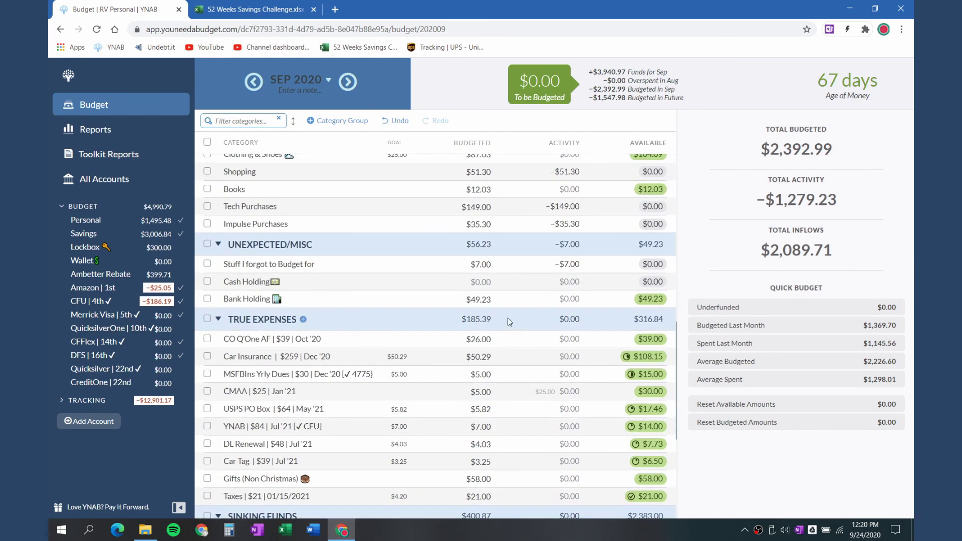
click(477, 299)
text(0)
key(Return)
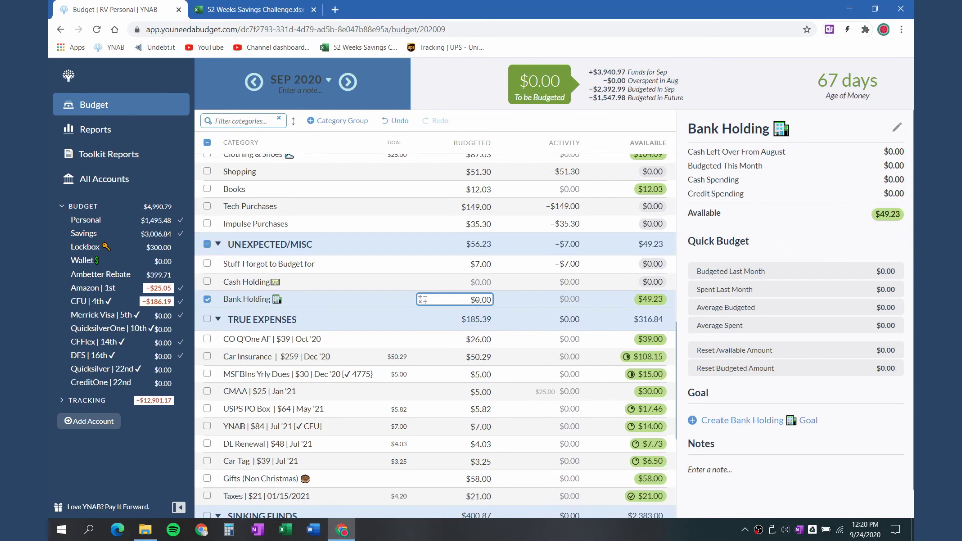
click(477, 282)
Deselect Bank Holding and add $13 to the September 2020 budgeted amount of Stuff I forgot to Budget for
scroll(593, 263, up, 9)
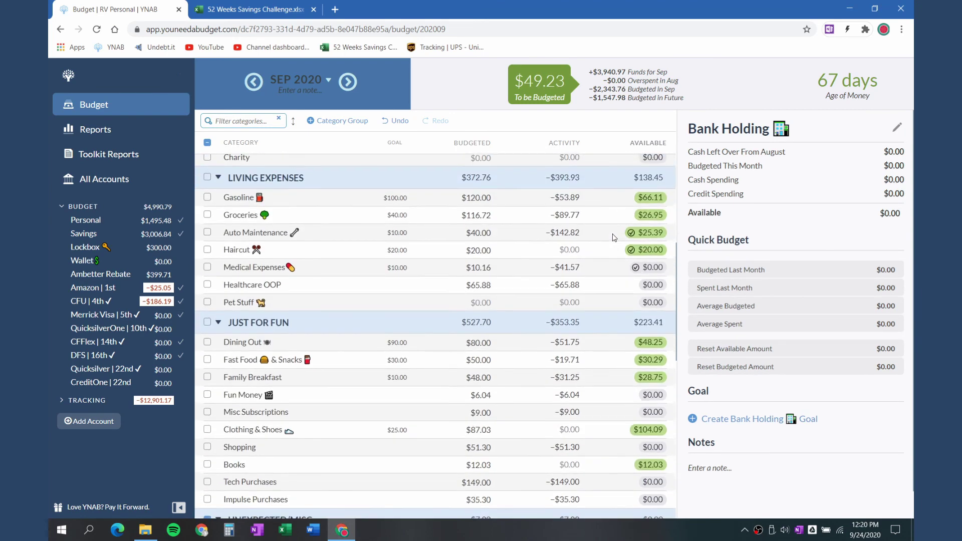
scroll(593, 263, down, 2)
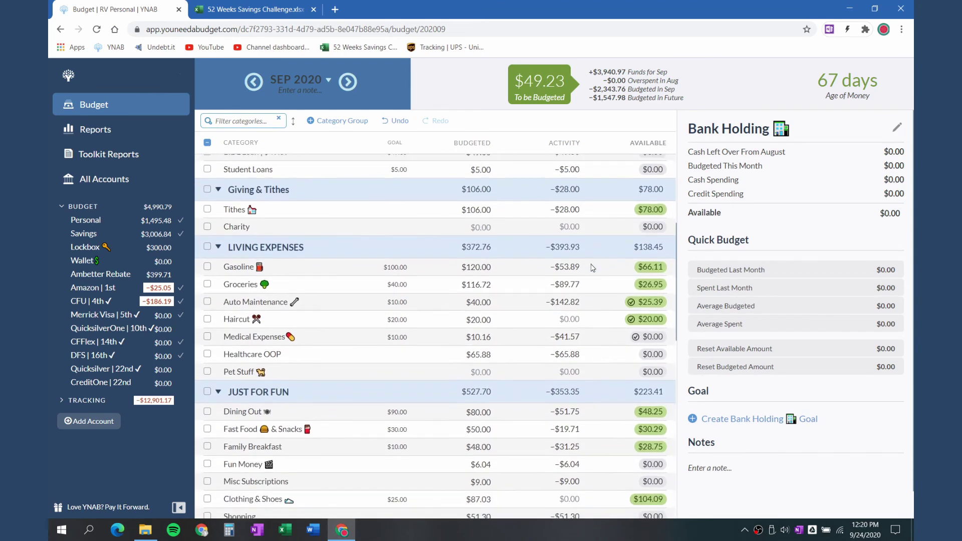
scroll(547, 352, down, 4)
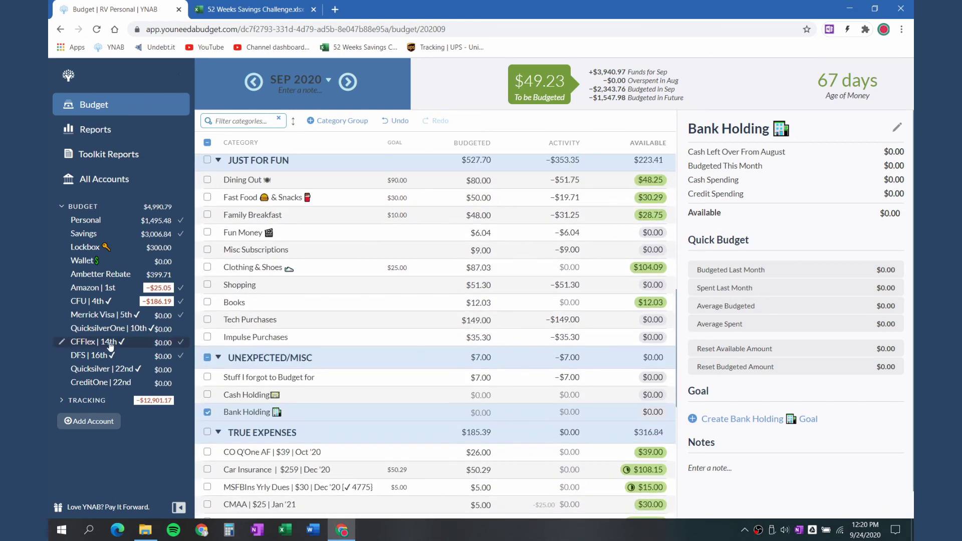
click(207, 357)
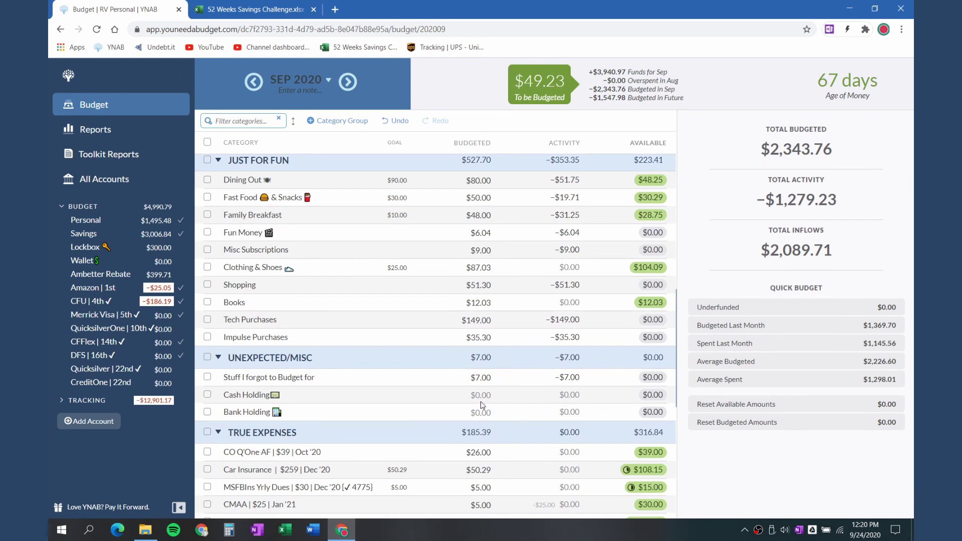
click(486, 377)
click(490, 377)
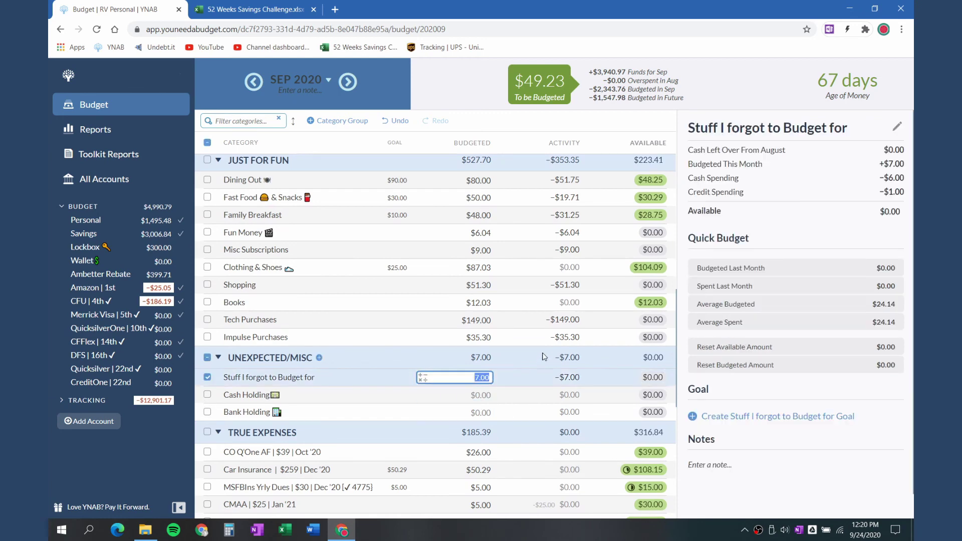
click(489, 376)
text(+13)
key(Return)
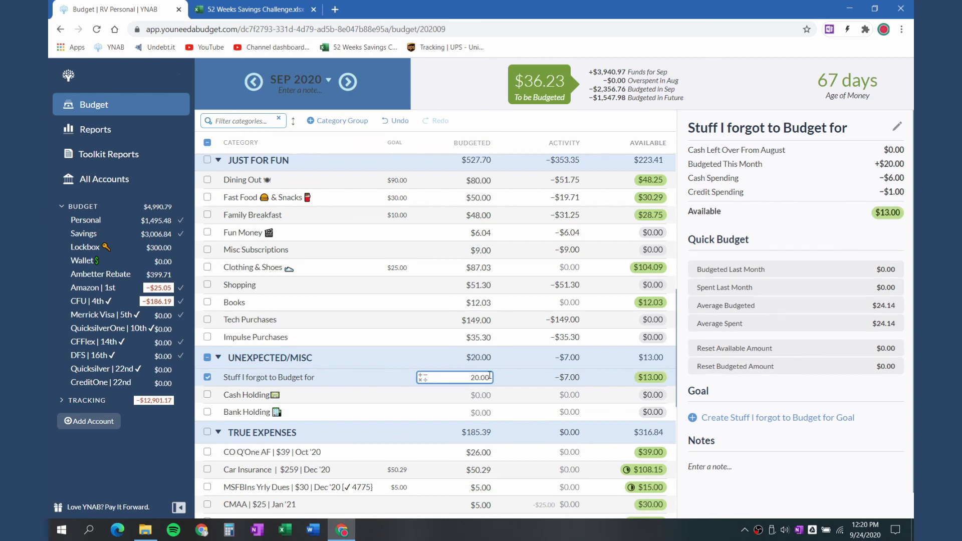
Add $36.23 to the September 2020 budgeted amount of Tech Purchases and deselect the category
scroll(530, 290, up, 3)
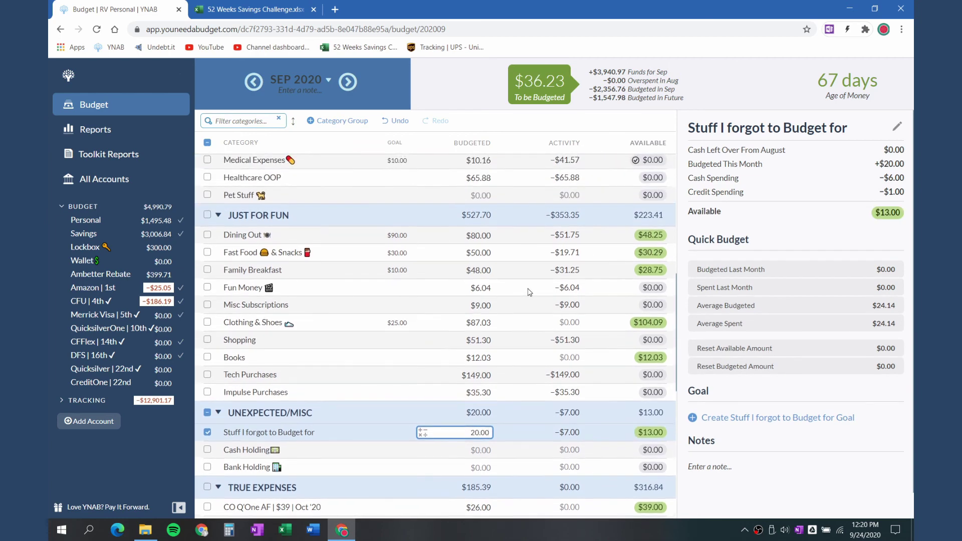
scroll(507, 281, up, 3)
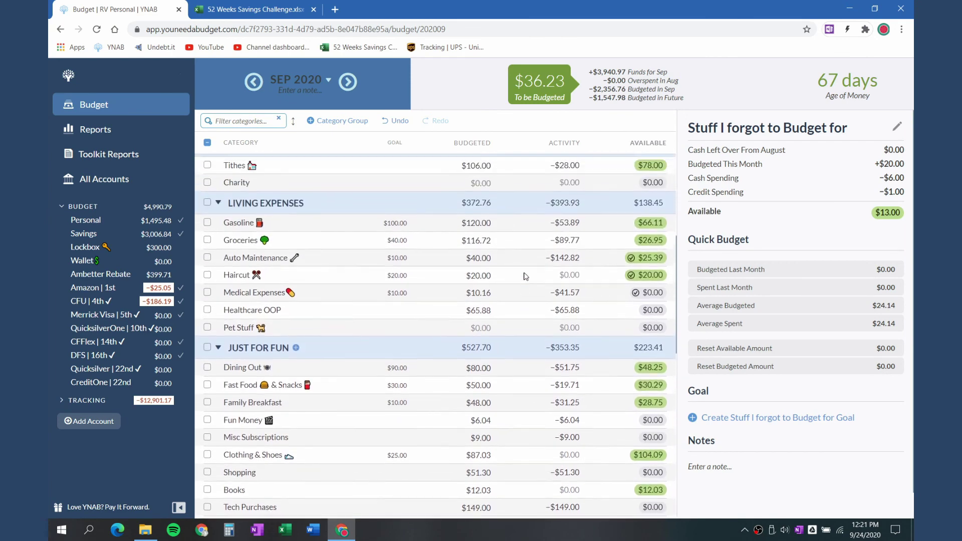
scroll(525, 267, up, 3)
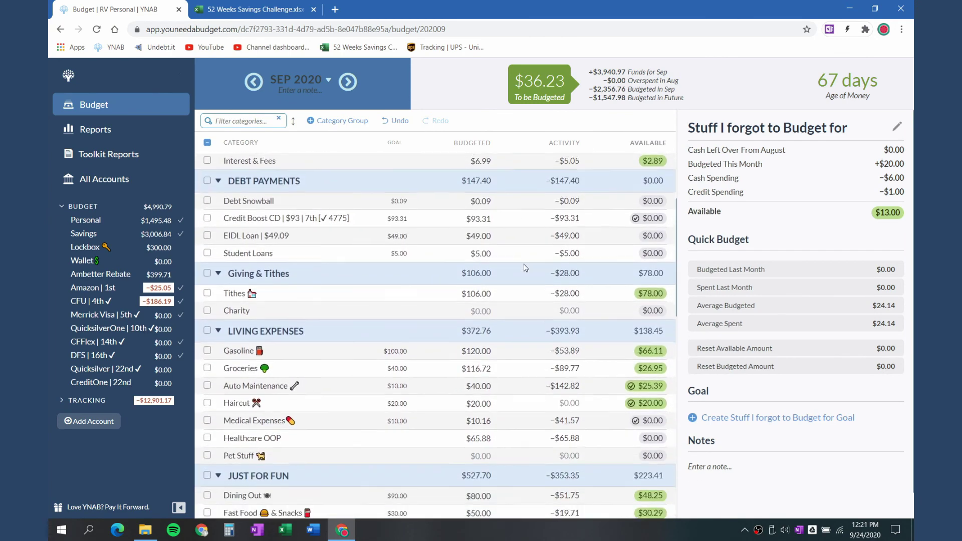
scroll(525, 268, down, 6)
scroll(525, 268, down, 3)
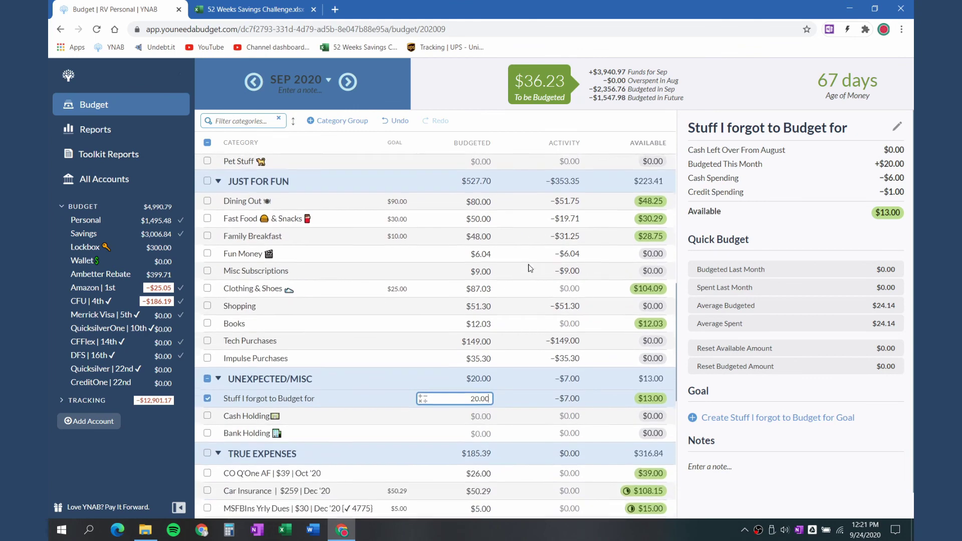
click(478, 322)
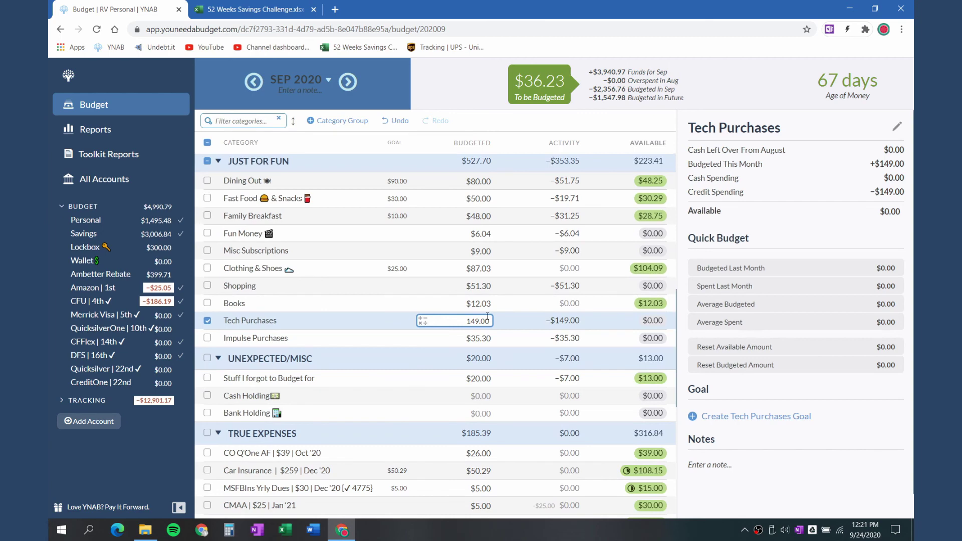
text(+36.23)
key(Return)
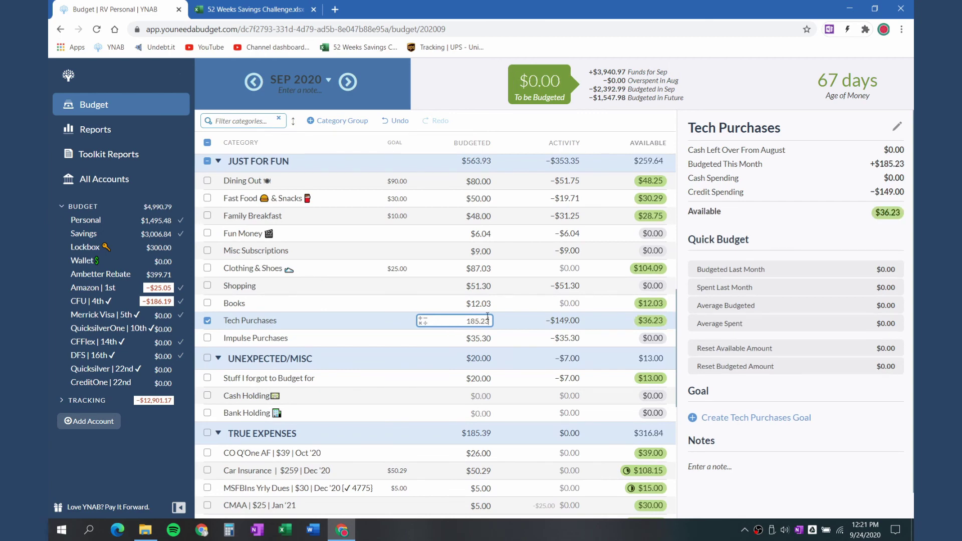
click(207, 321)
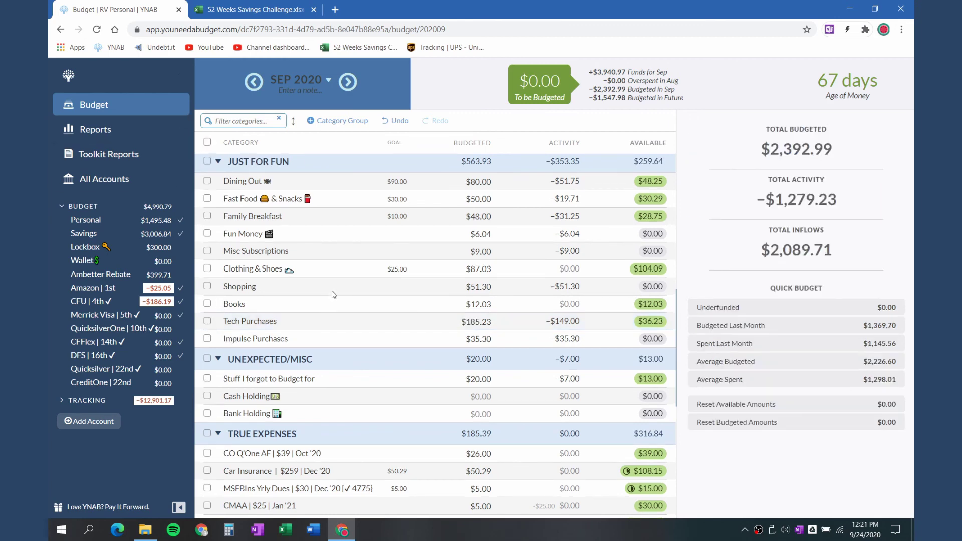
click(481, 317)
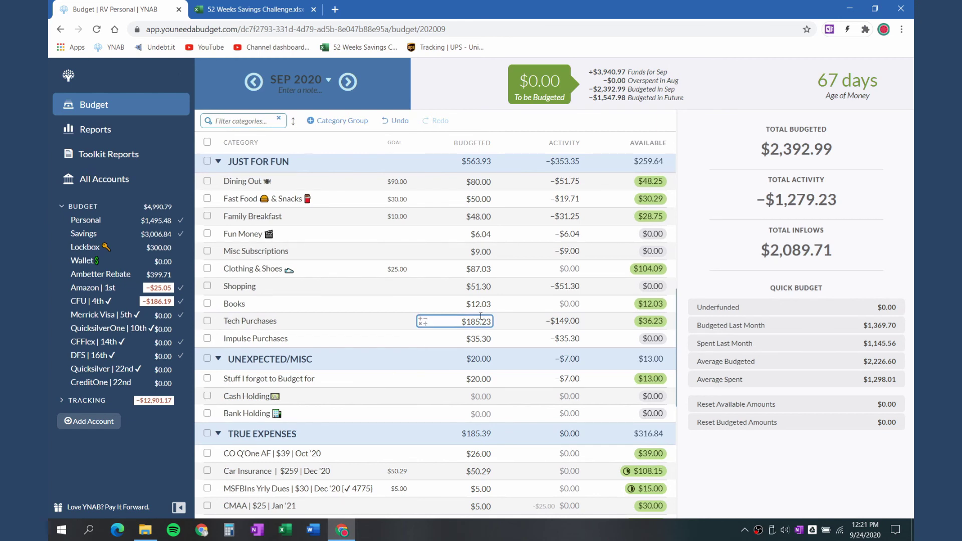
key(Escape)
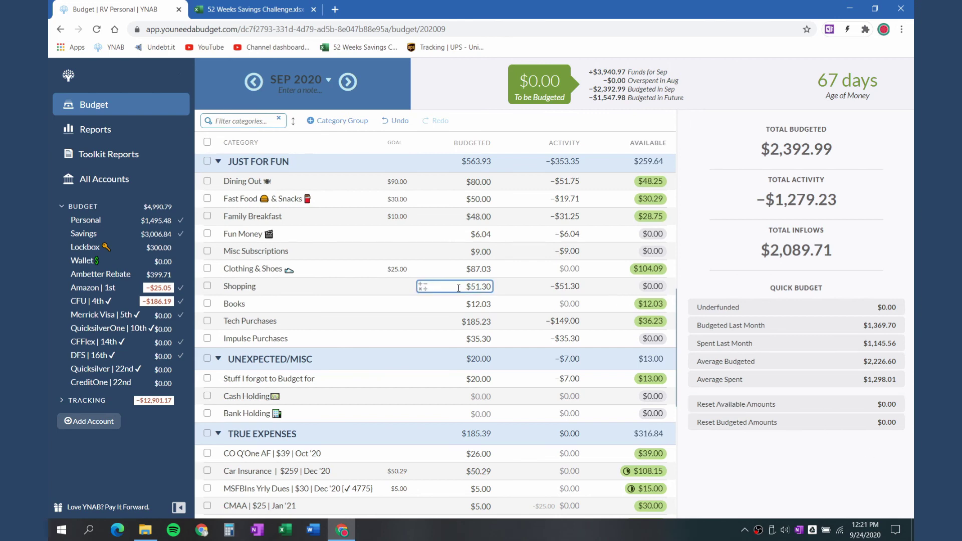
Review the September 2020 budget categories from Credit Card Payments down to True Expenses
scroll(461, 271, up, 7)
scroll(461, 260, up, 6)
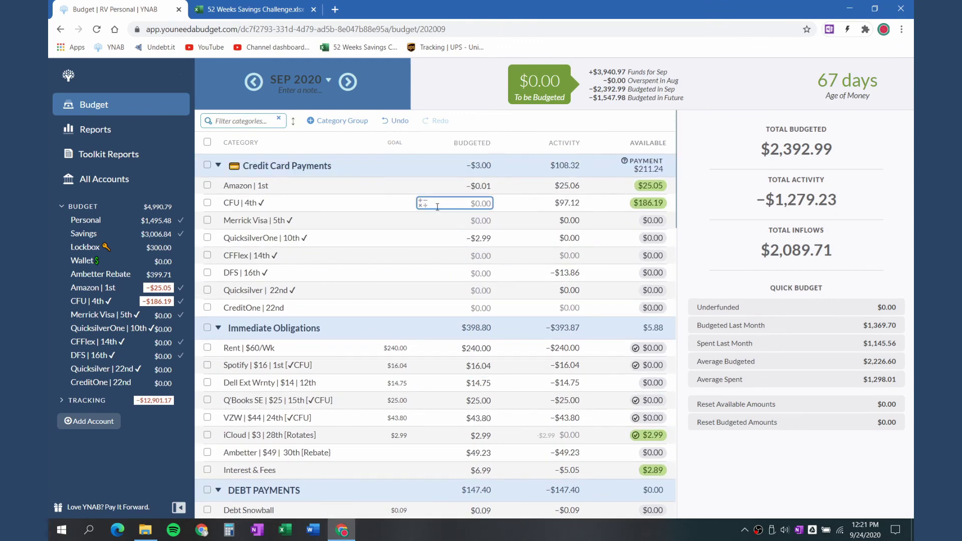
scroll(409, 226, down, 1)
scroll(408, 226, down, 11)
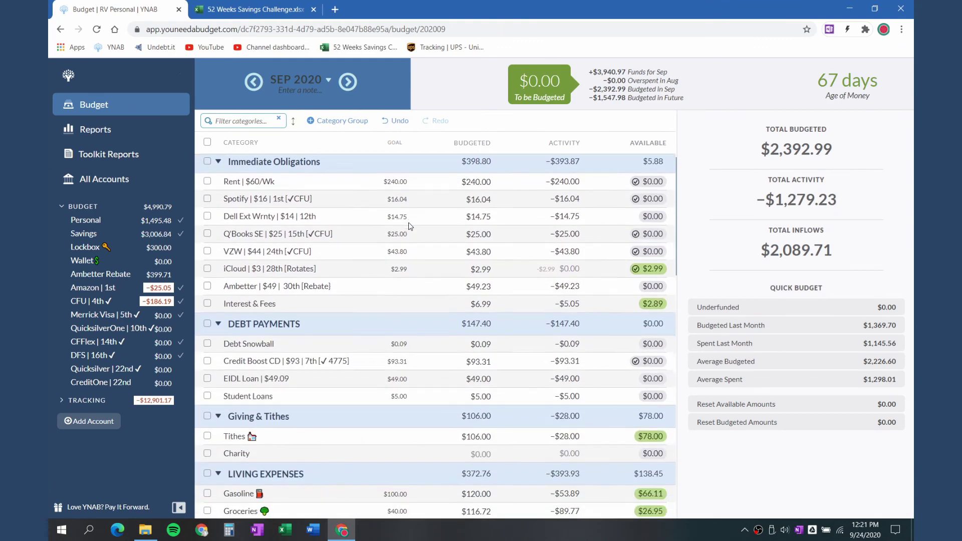
scroll(410, 226, down, 3)
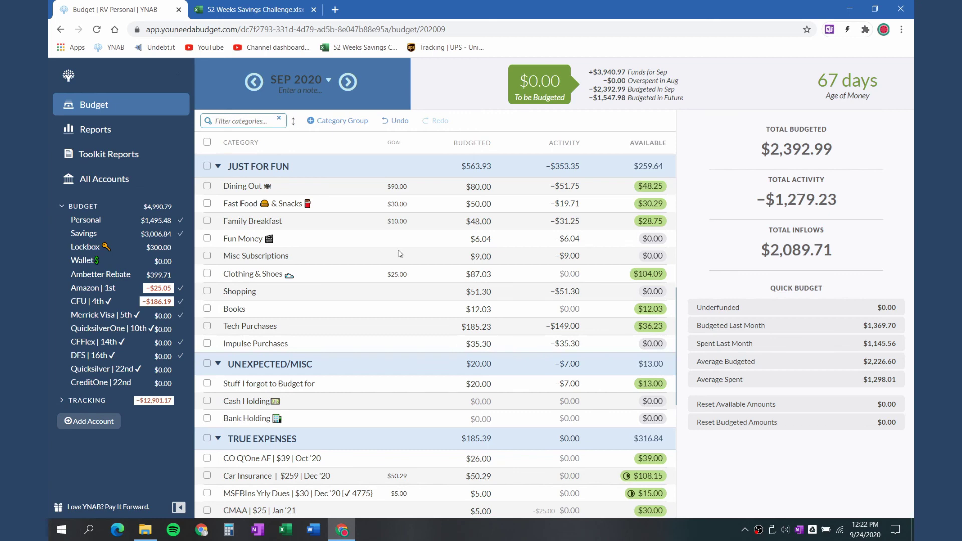
scroll(350, 272, down, 3)
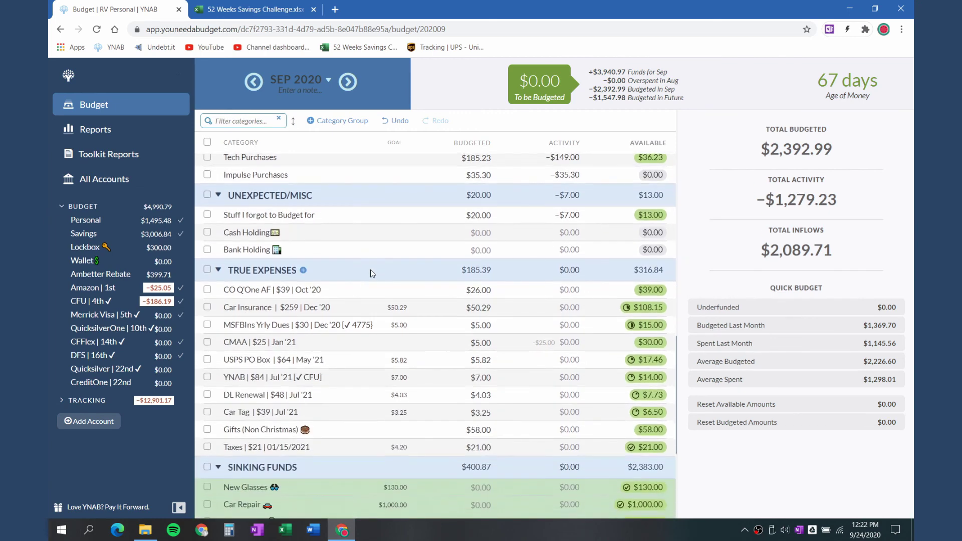
scroll(378, 273, up, 5)
scroll(378, 266, down, 6)
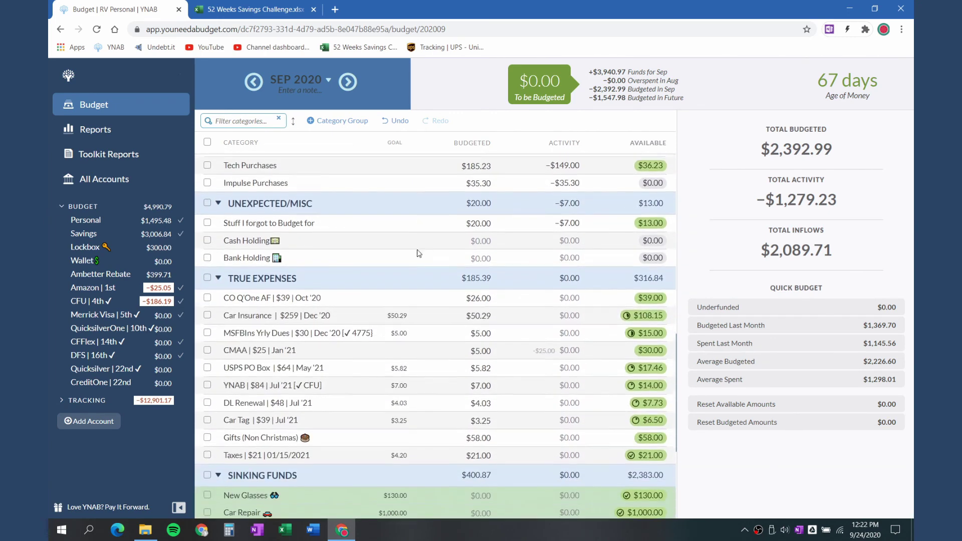
Open the Personal account's transaction register
click(88, 221)
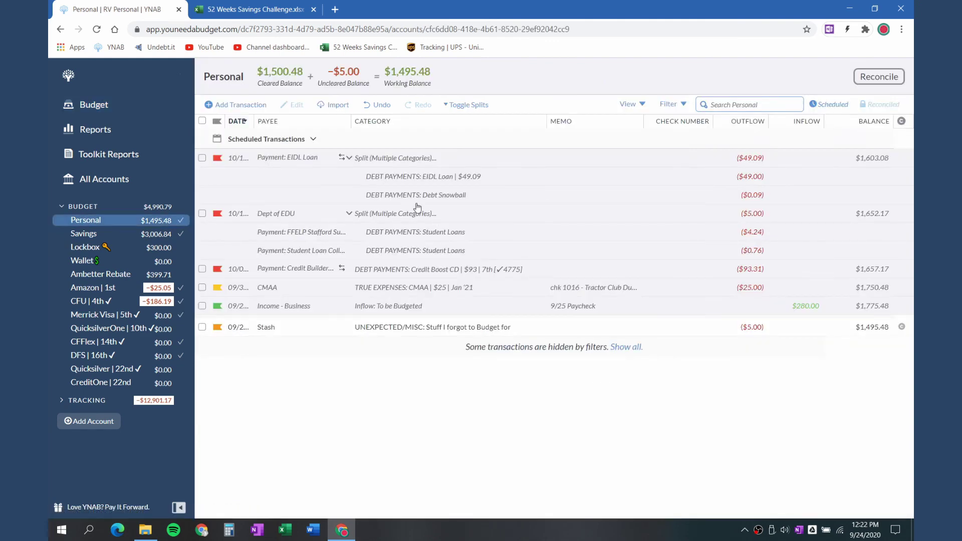
click(241, 106)
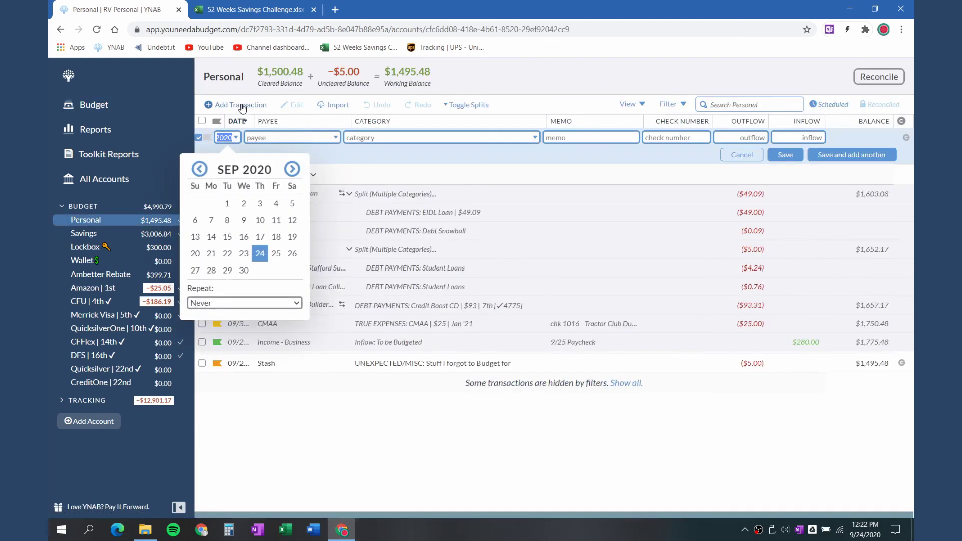
key(Tab)
text(Incm)
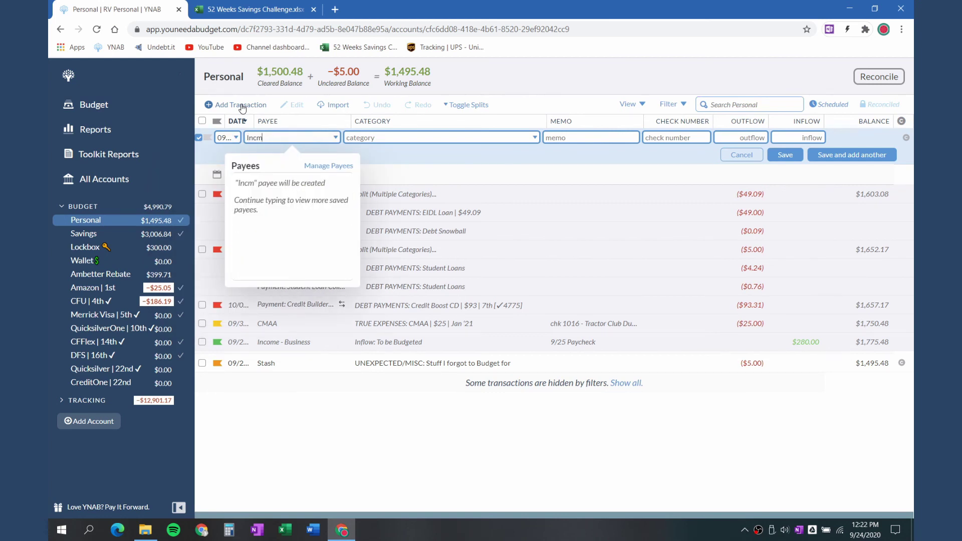
key(BackSpace)
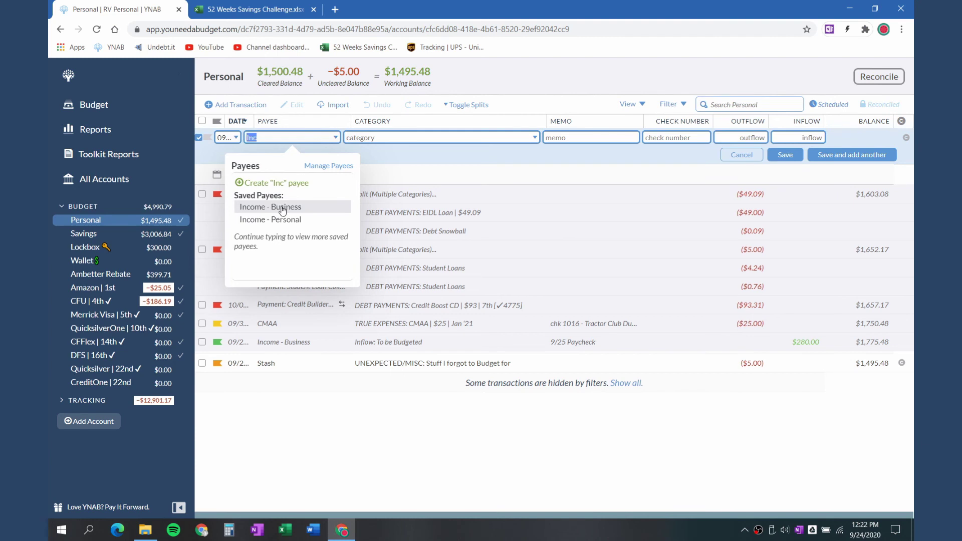
click(283, 208)
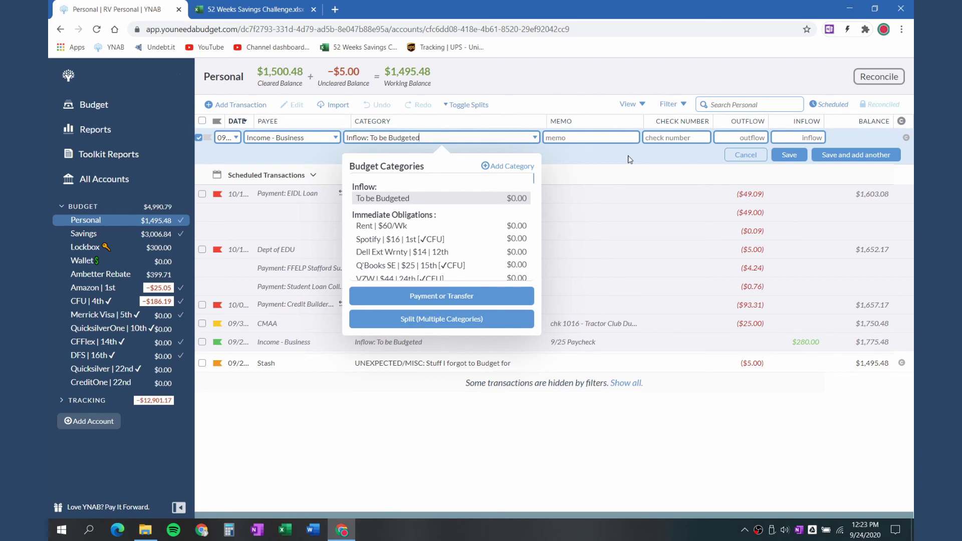
click(741, 136)
click(806, 137)
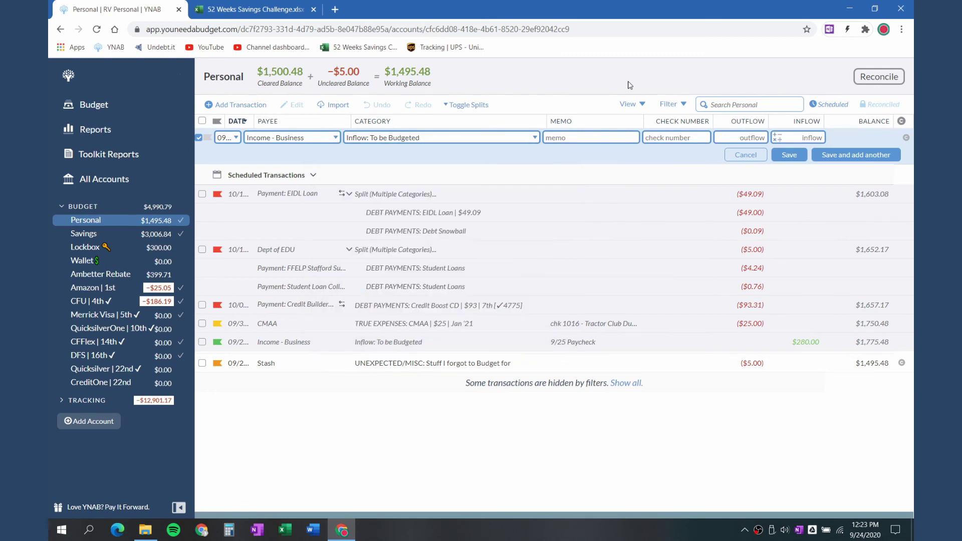
click(745, 156)
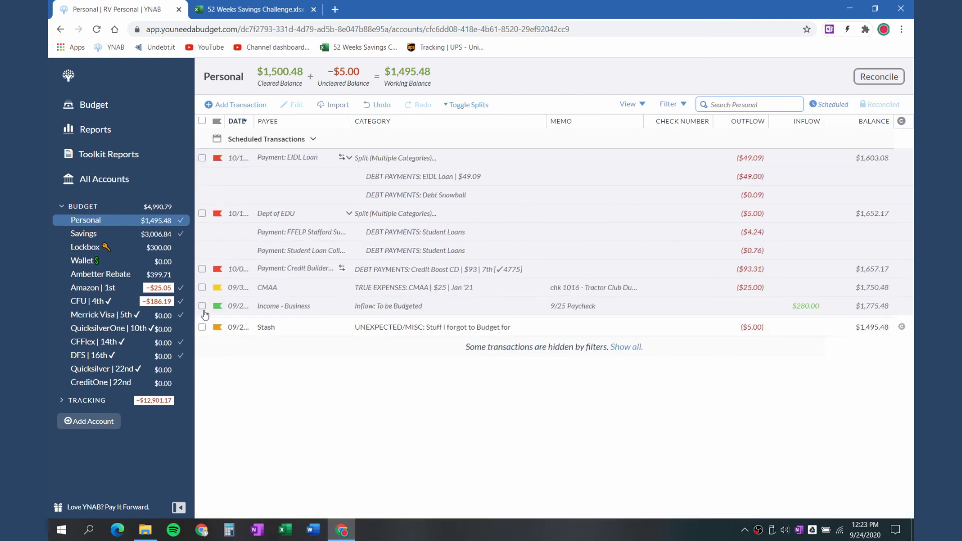
Enter the scheduled $280 Income - Business transaction with the memo "9/25 Paycheck" into the register now
click(203, 306)
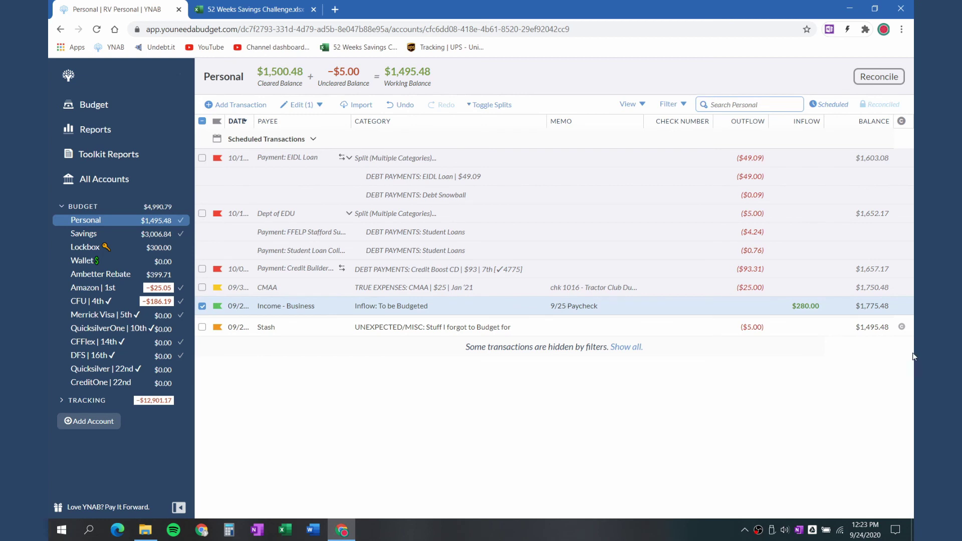
click(319, 105)
click(306, 300)
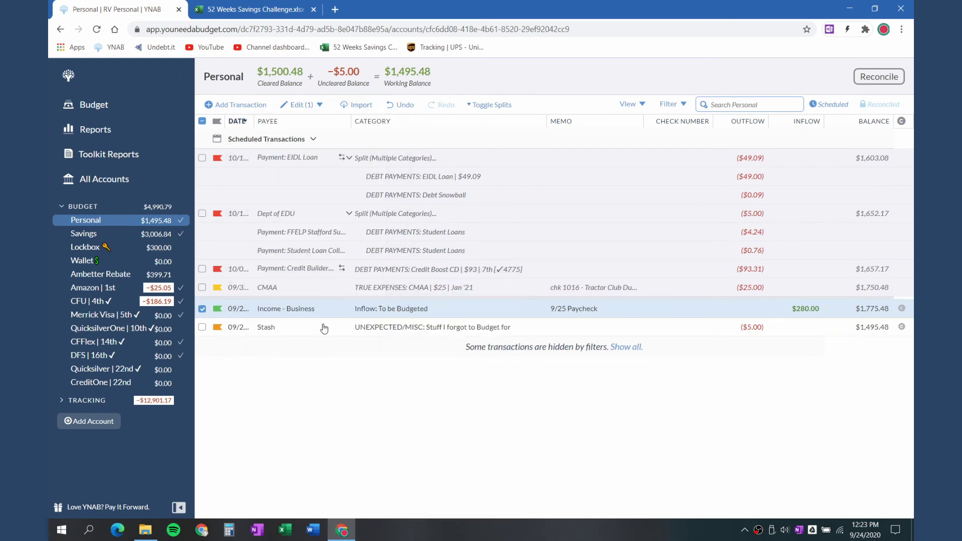
Return to the September 2020 budget and add $28 to the budgeted amount of the Tithes category
click(104, 115)
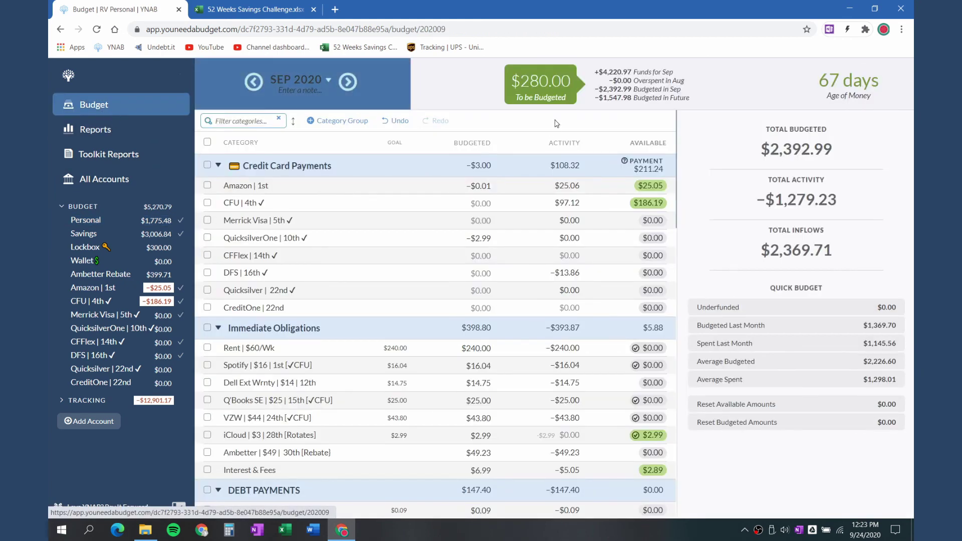
scroll(457, 236, down, 7)
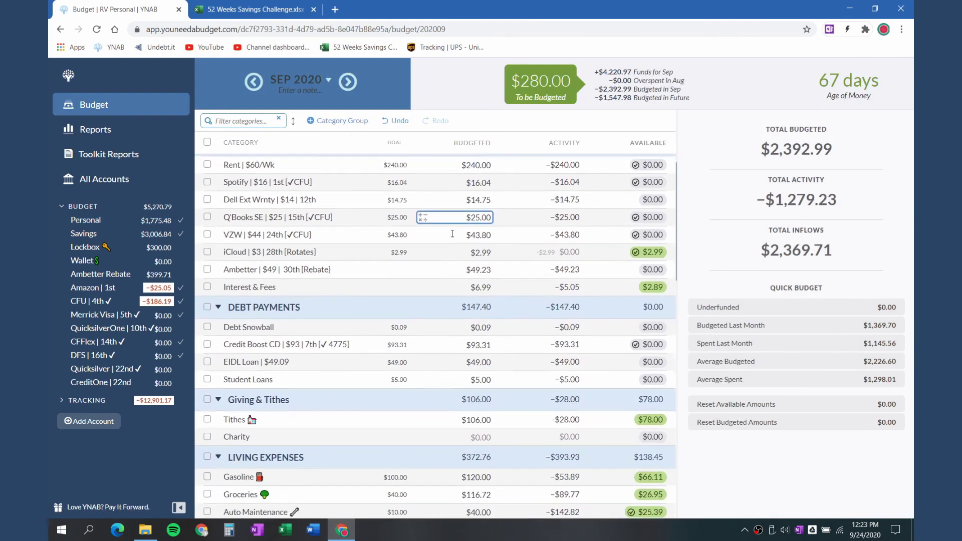
scroll(457, 236, down, 1)
click(489, 208)
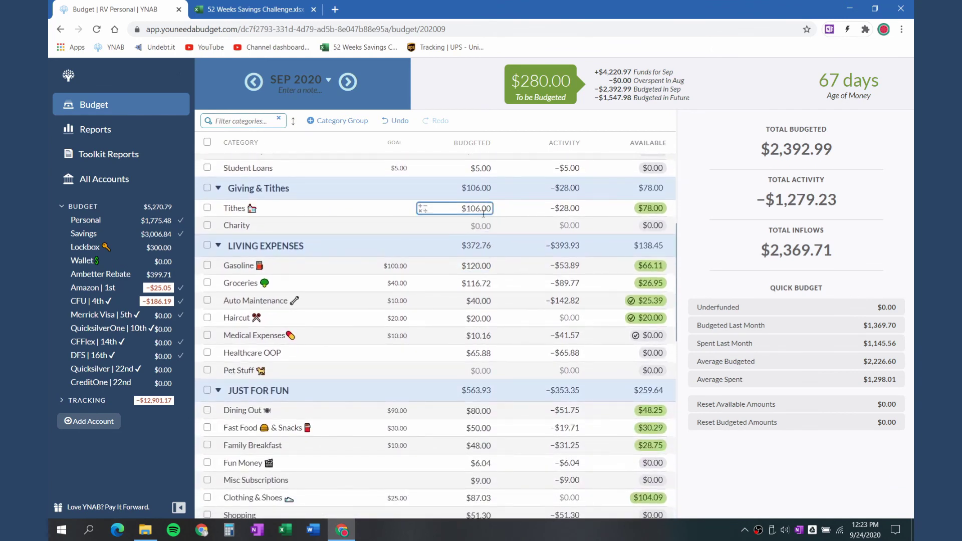
click(489, 208)
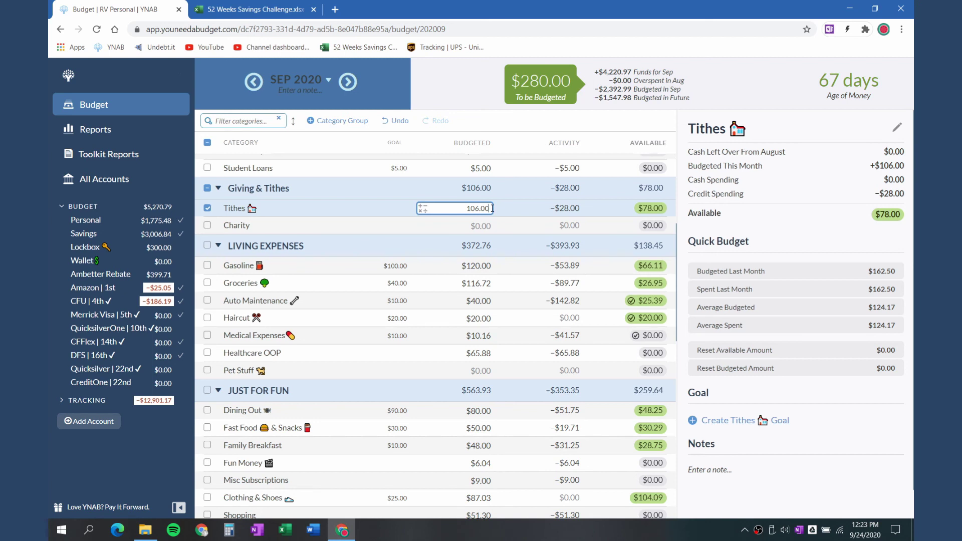
text(+28)
key(Return)
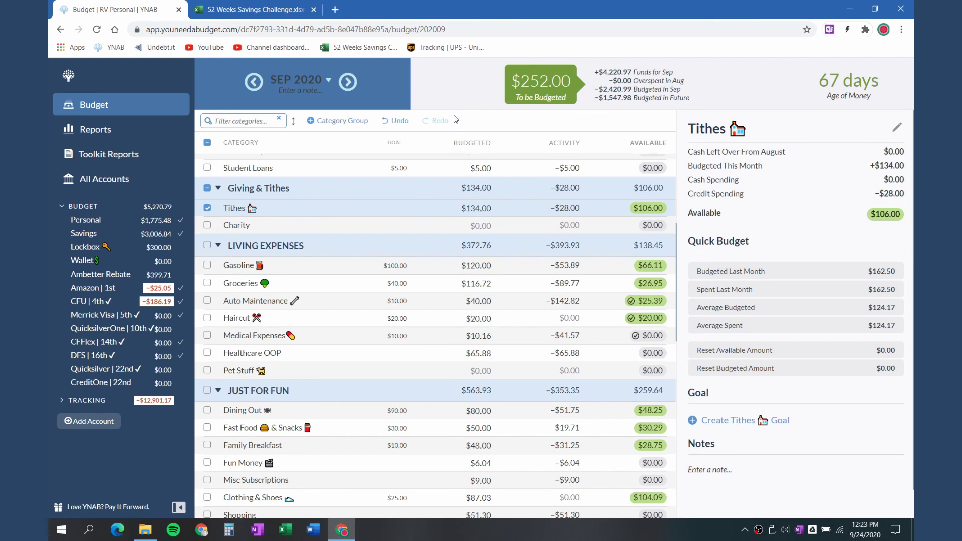
Add $52 to the September budgeted amount of the 52 Weeks Savings Challenge category under Sinking Funds
mouse_move(568, 103)
scroll(633, 290, down, 4)
scroll(633, 291, down, 5)
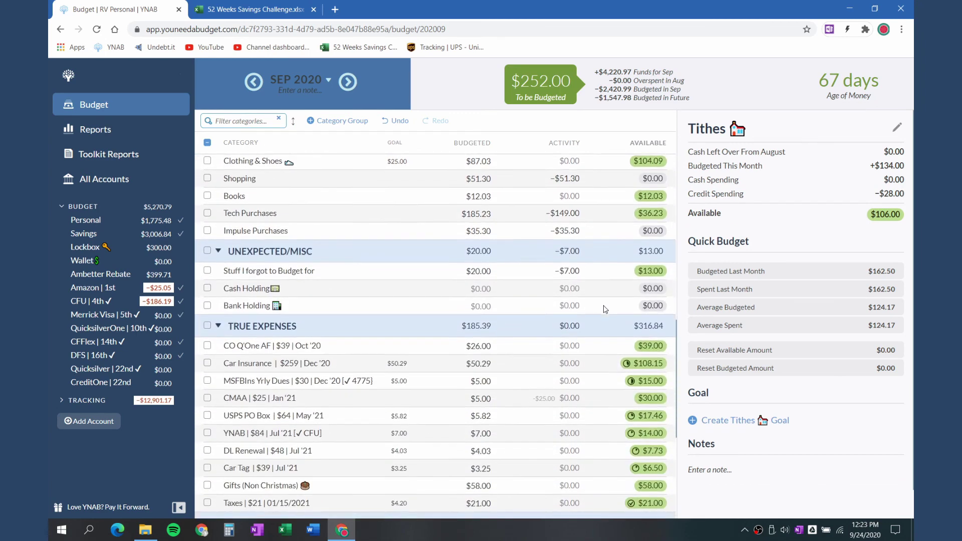
scroll(554, 304, down, 4)
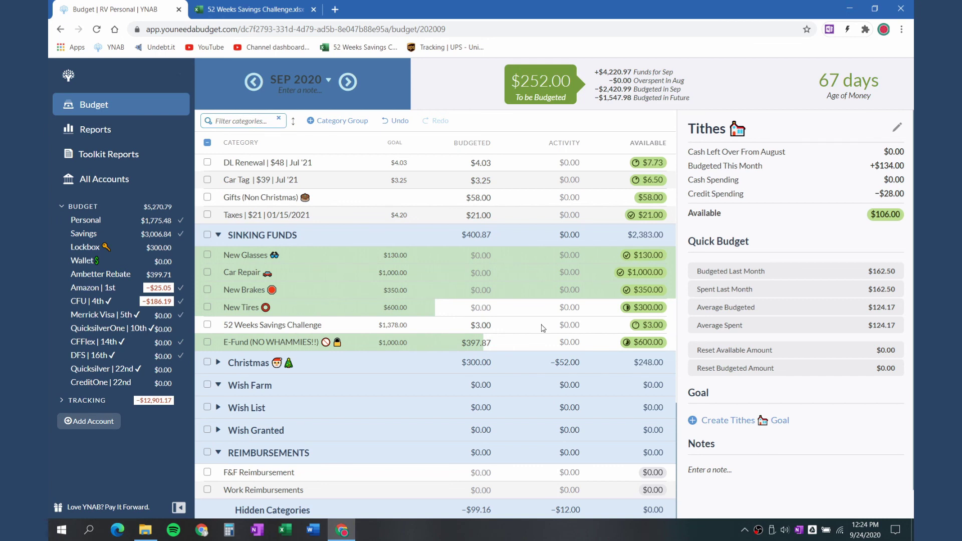
click(490, 325)
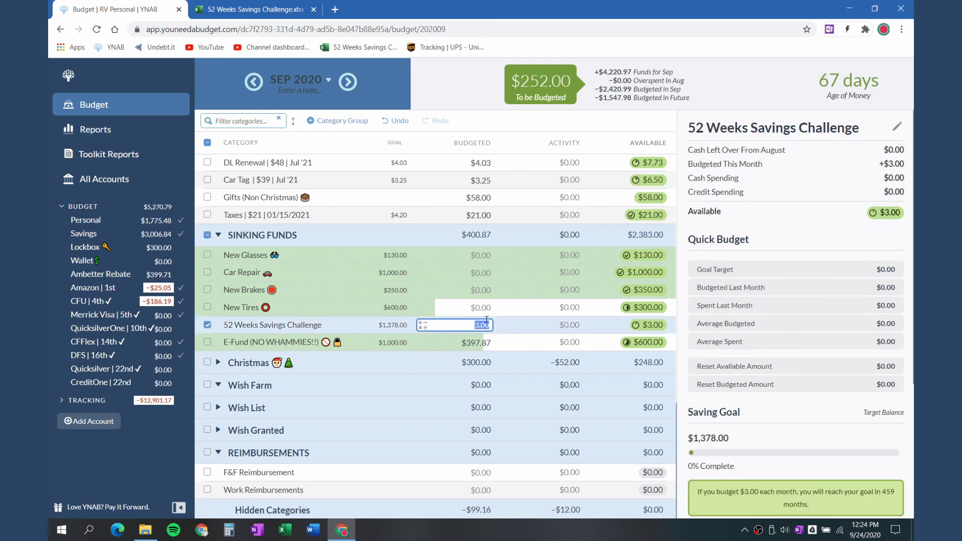
click(490, 326)
text(+52)
key(Return)
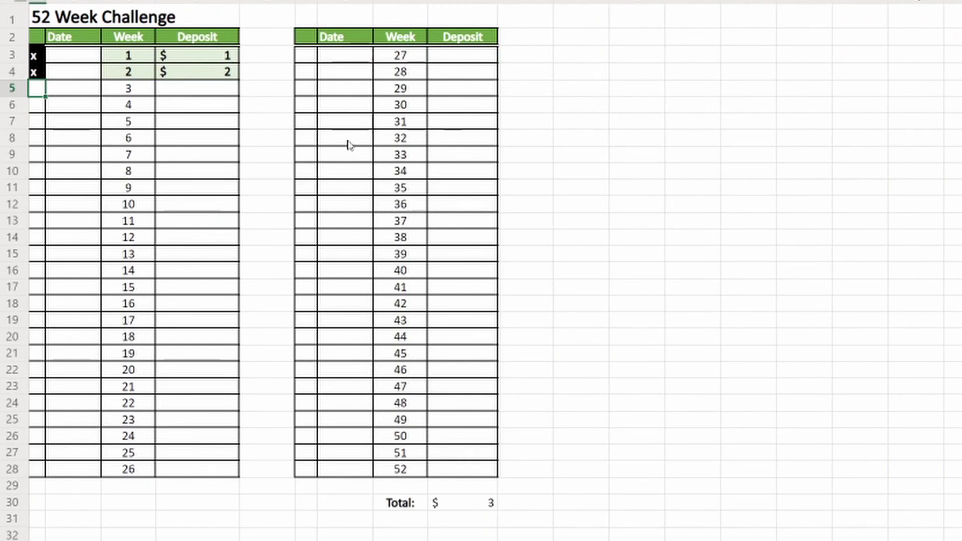
Switch to the 52 Week Challenge spreadsheet and mark week 52 with an x and the date 9/24/2020
click(307, 470)
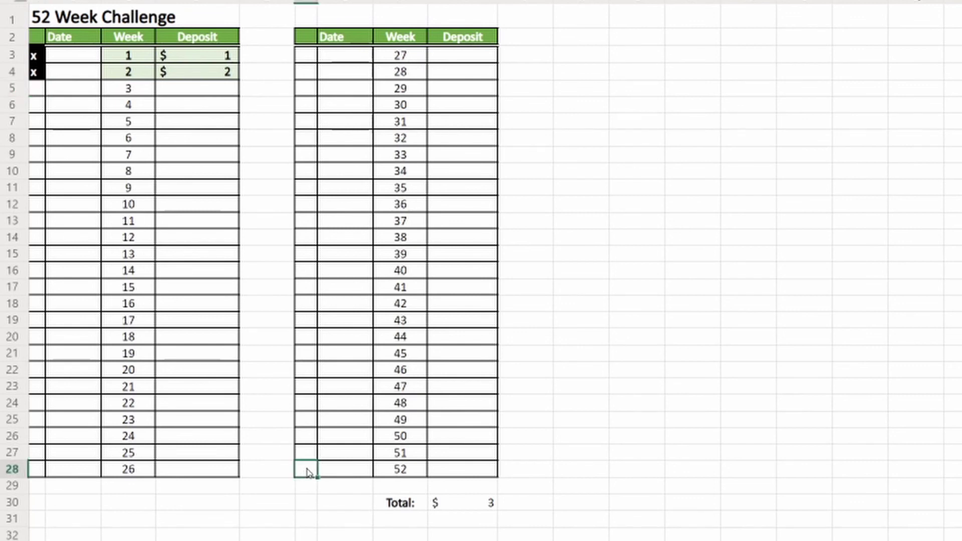
text(x)
click(350, 472)
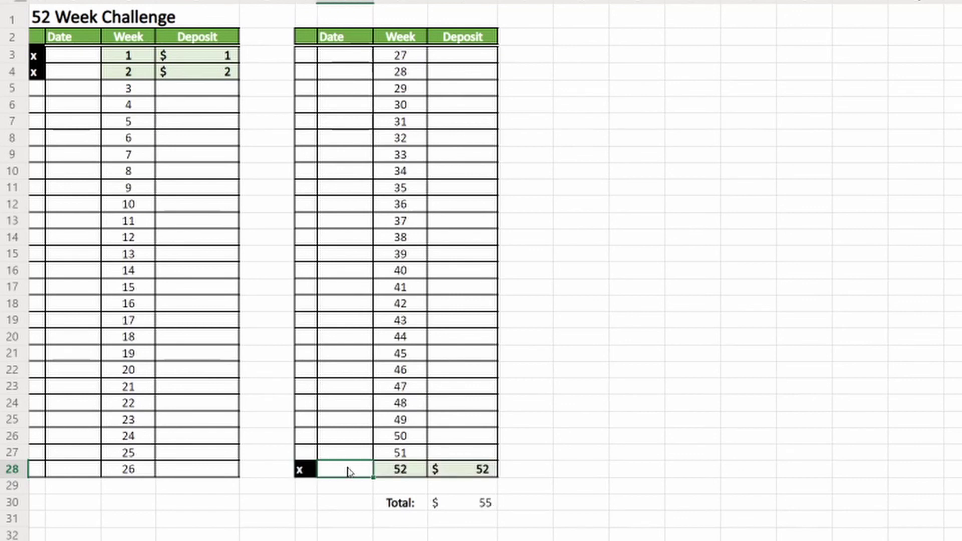
key(ctrl+semicolon)
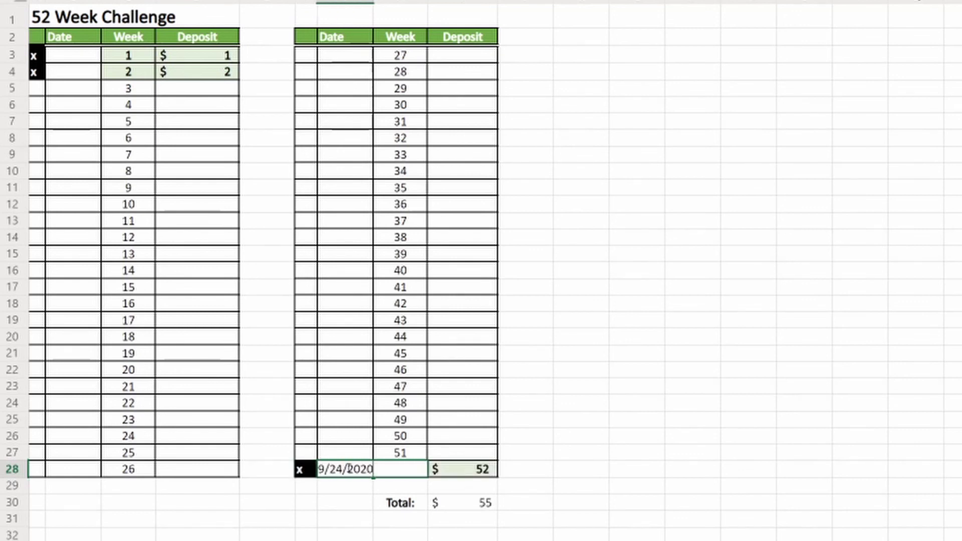
key(Return)
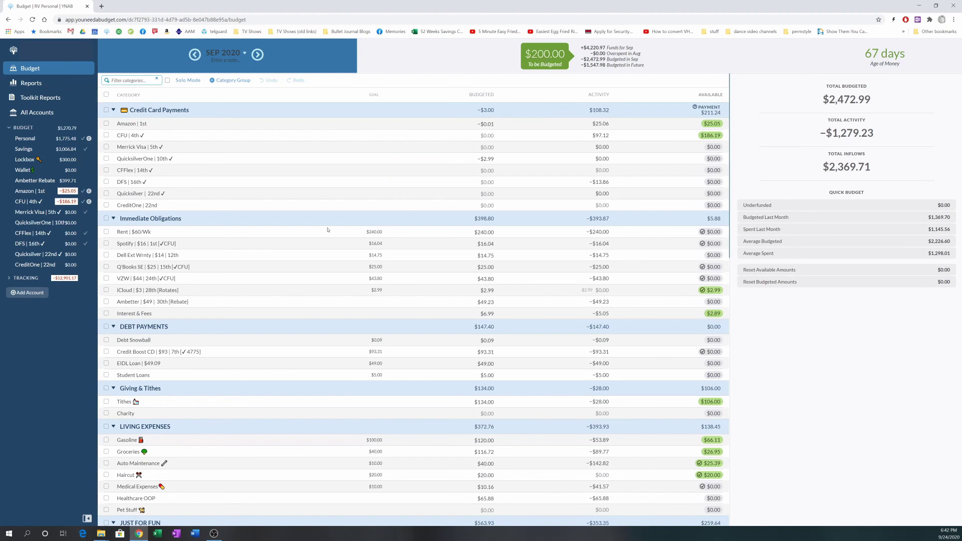
Review the September 2020 budget in YNAB from Credit Card Payments down to Unexpected/Misc
scroll(328, 223, down, 3)
scroll(327, 230, up, 5)
scroll(327, 256, down, 3)
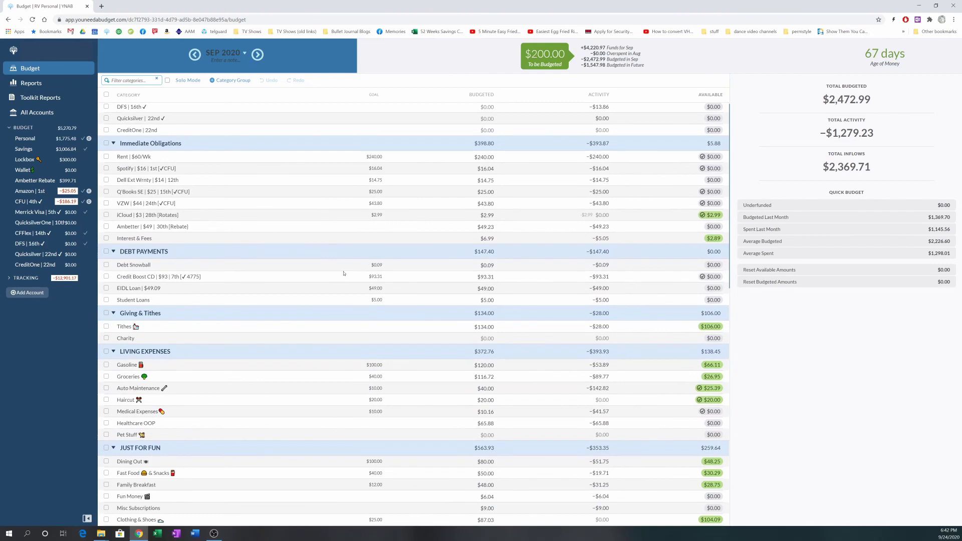
scroll(344, 273, down, 4)
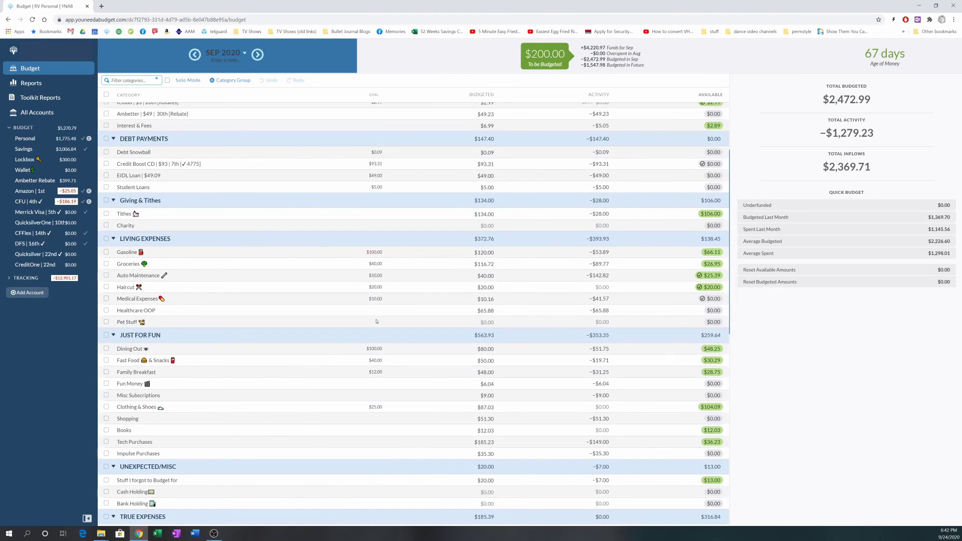
scroll(386, 326, up, 4)
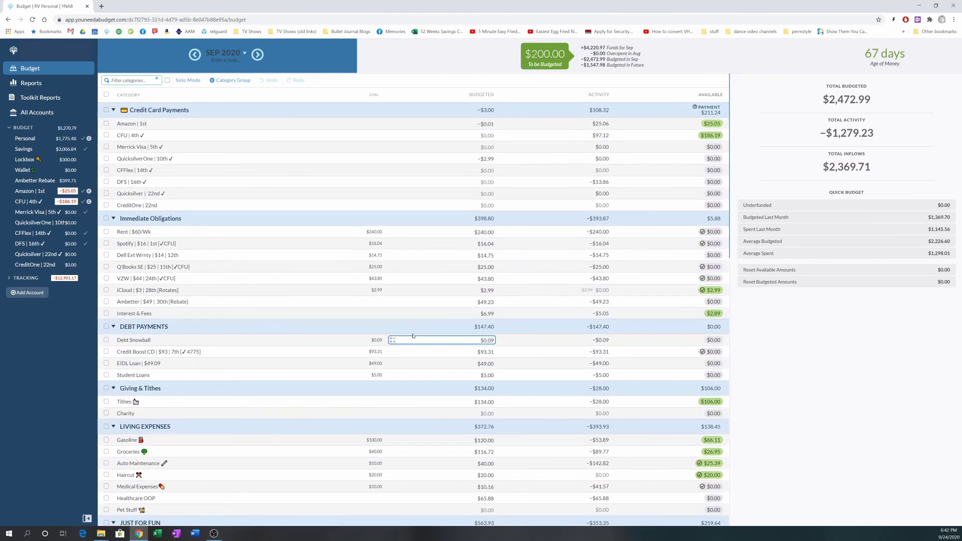
scroll(491, 327, down, 4)
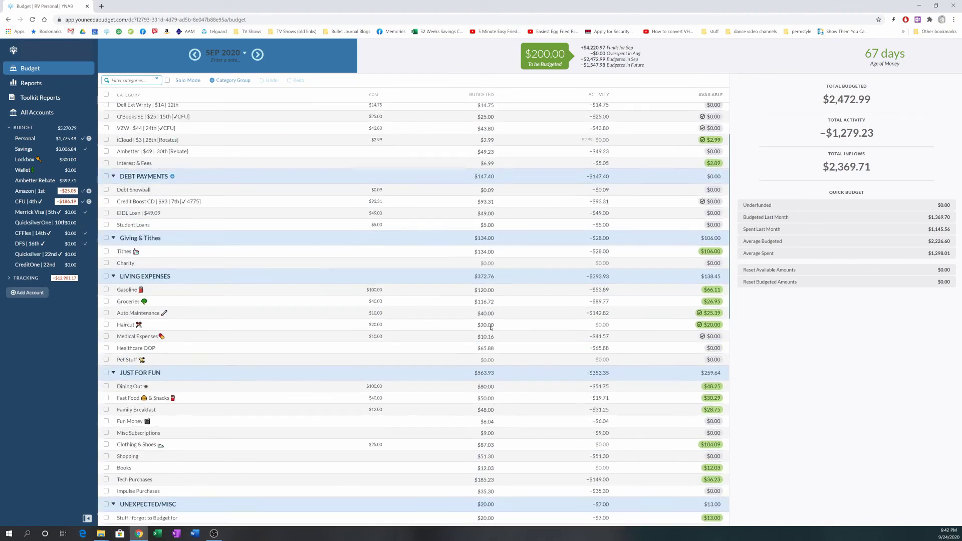
scroll(491, 325, up, 4)
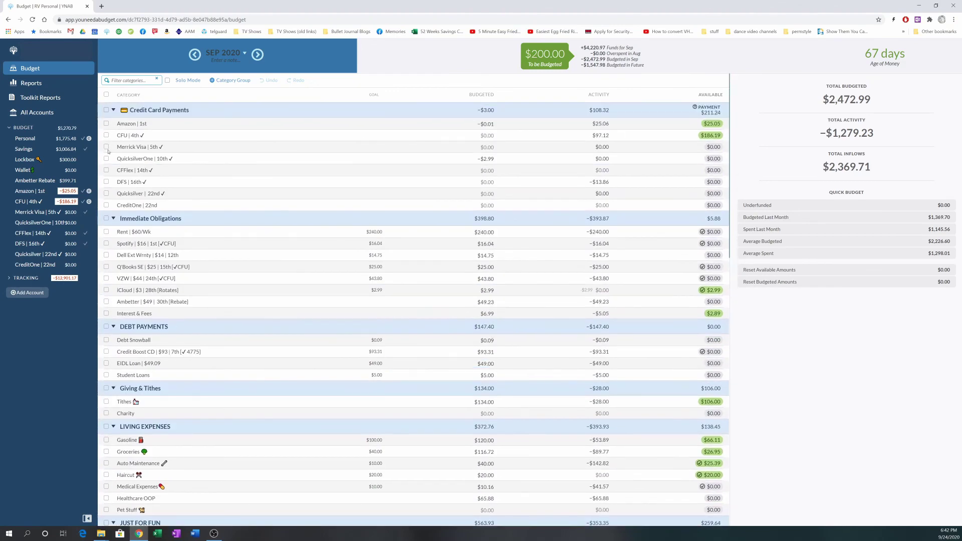
scroll(296, 261, down, 2)
scroll(251, 248, up, 2)
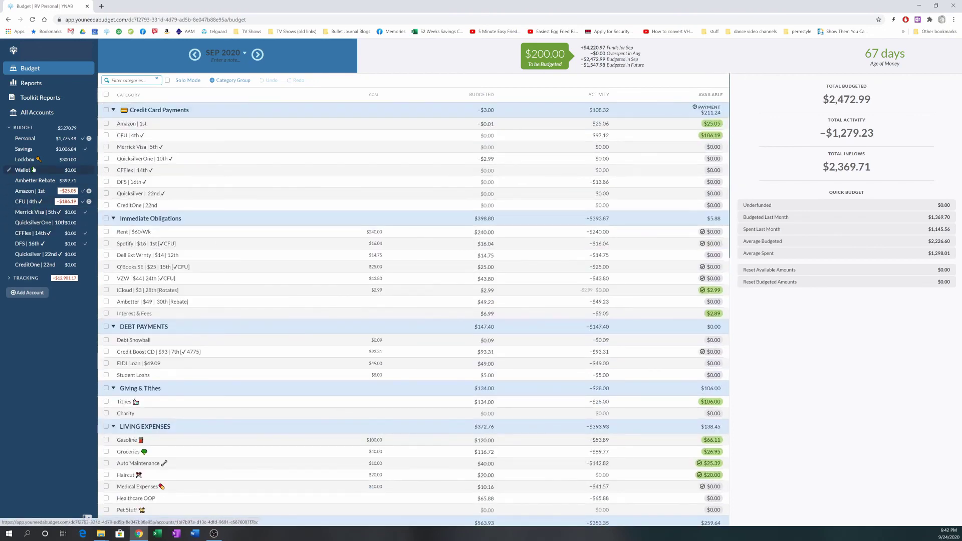
In the CFU | 4th account, collapse the scheduled transactions and start a new 09/24/2020 transaction with payee USPS
click(37, 203)
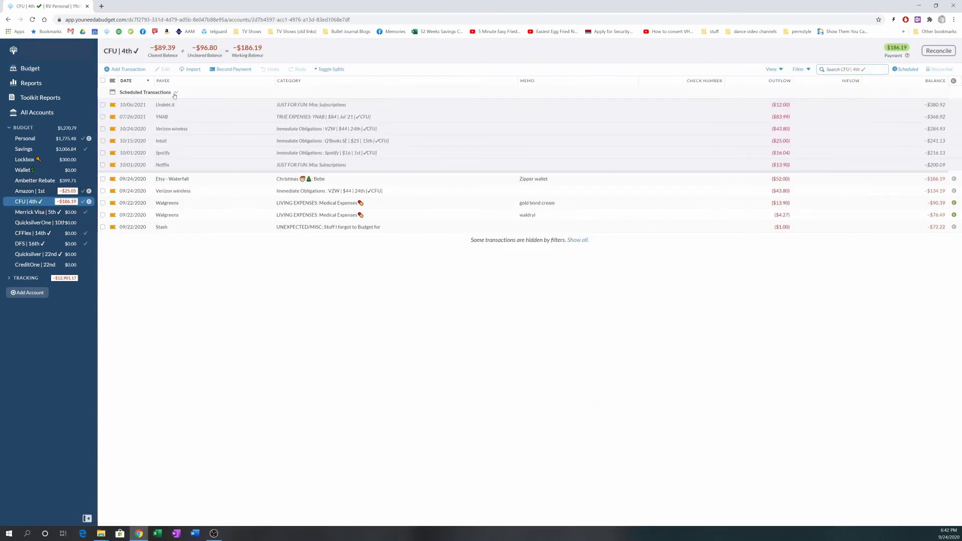
click(153, 93)
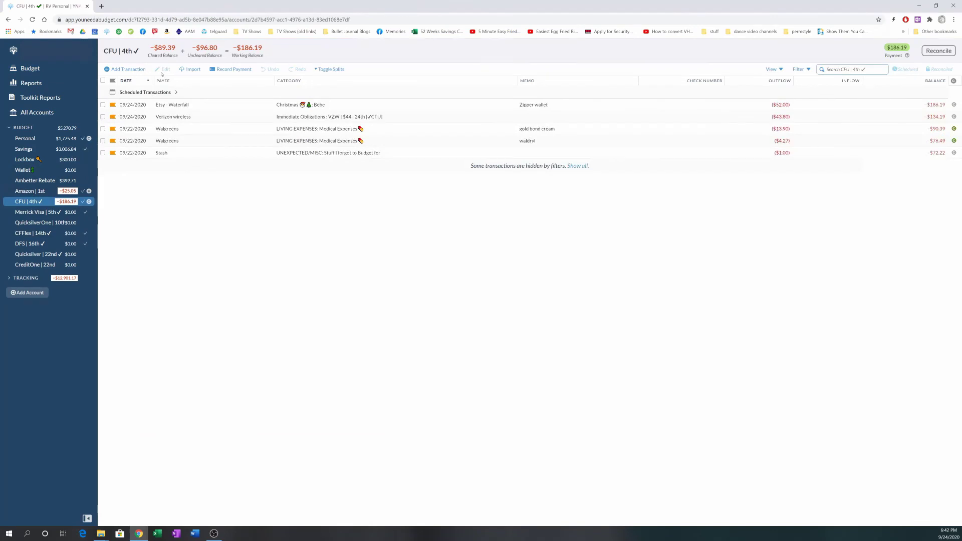
click(126, 69)
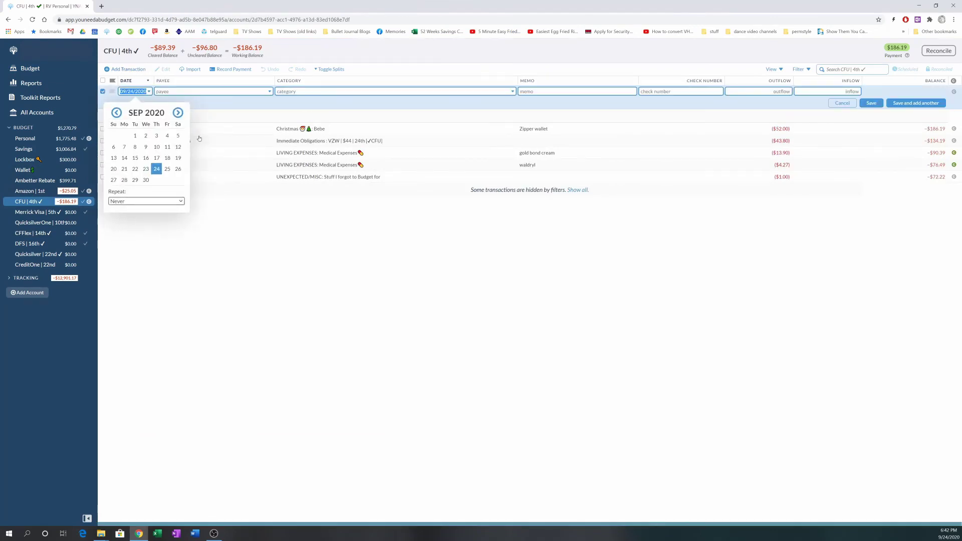
click(180, 93)
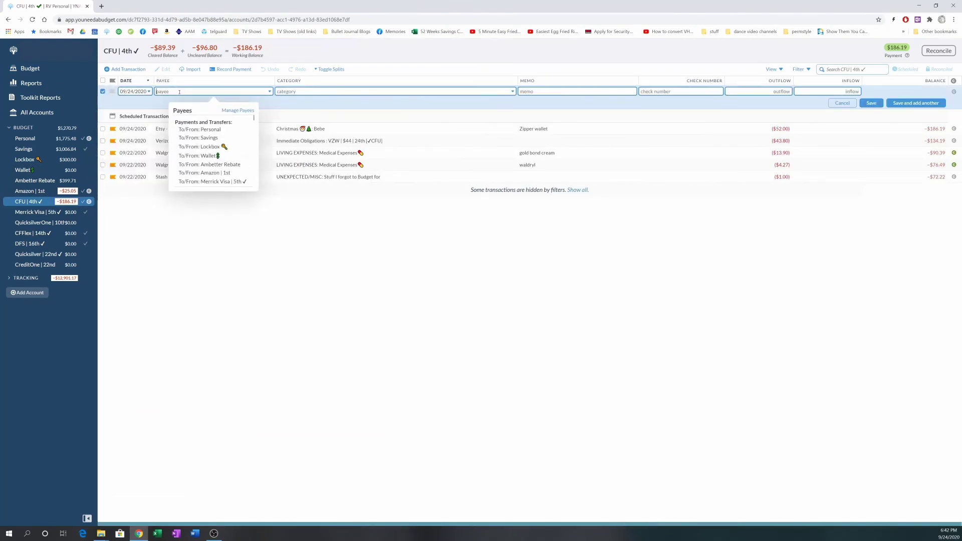
text(USPS)
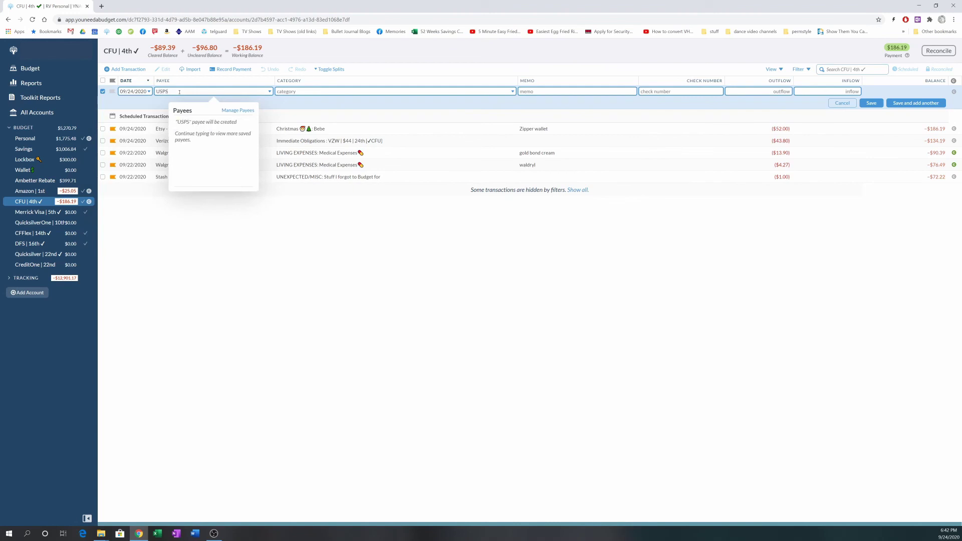
Assign the USPS transaction to the category "Stuff I forgot to Budget for"
click(286, 91)
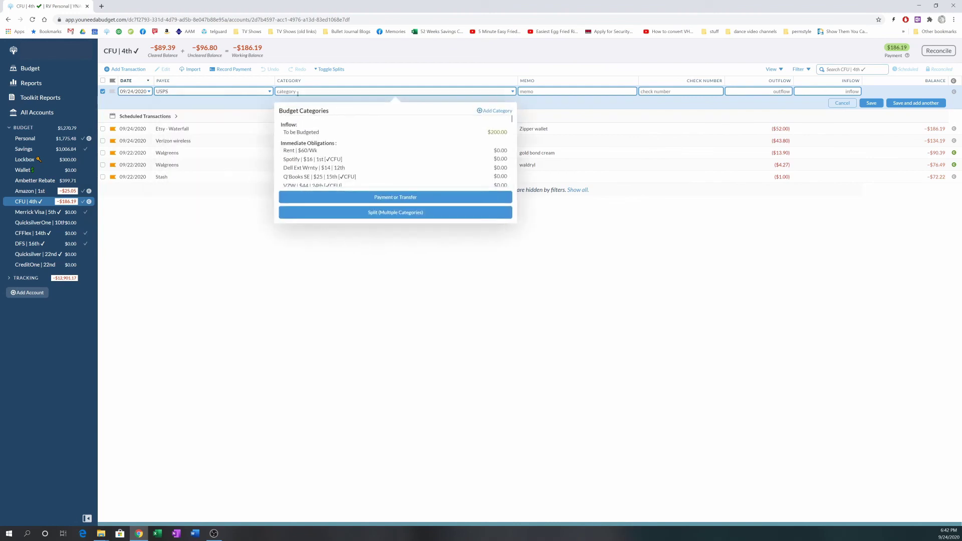
scroll(350, 162, down, 1)
scroll(350, 162, down, 3)
text(st)
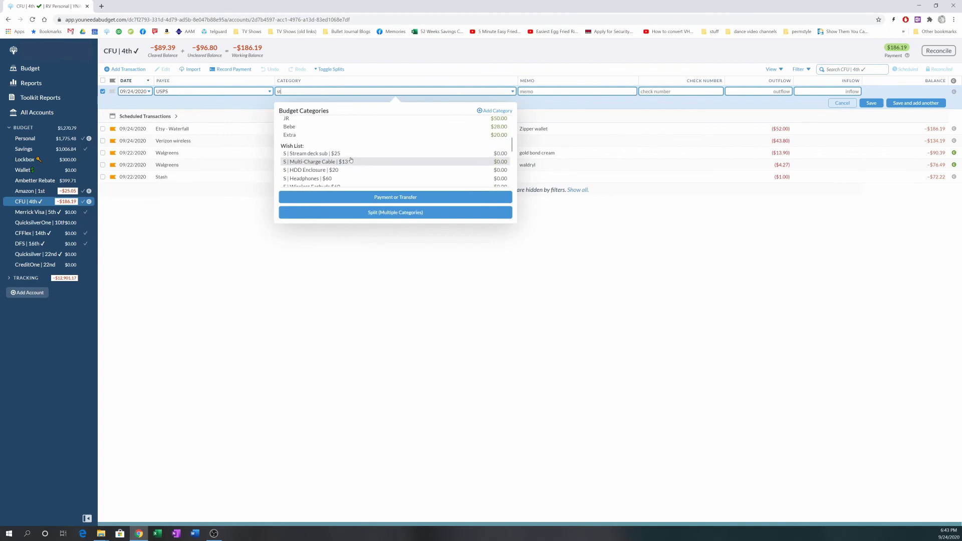
text(uff)
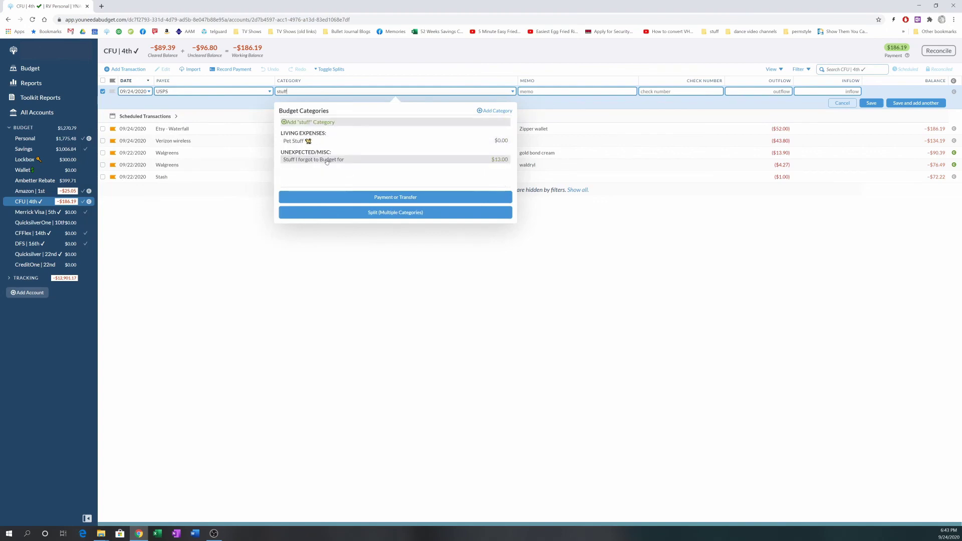
click(319, 160)
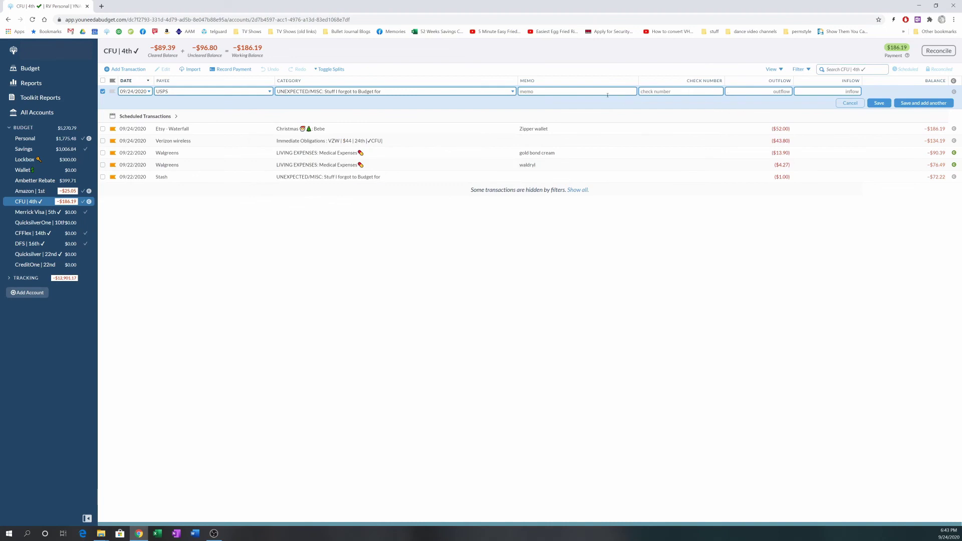
Give the USPS transaction the memo "ship meter back to biotel" and an outflow of $12.55, and save it
text(ship meter)
text( back to)
text( biotel)
text(12.55)
click(879, 103)
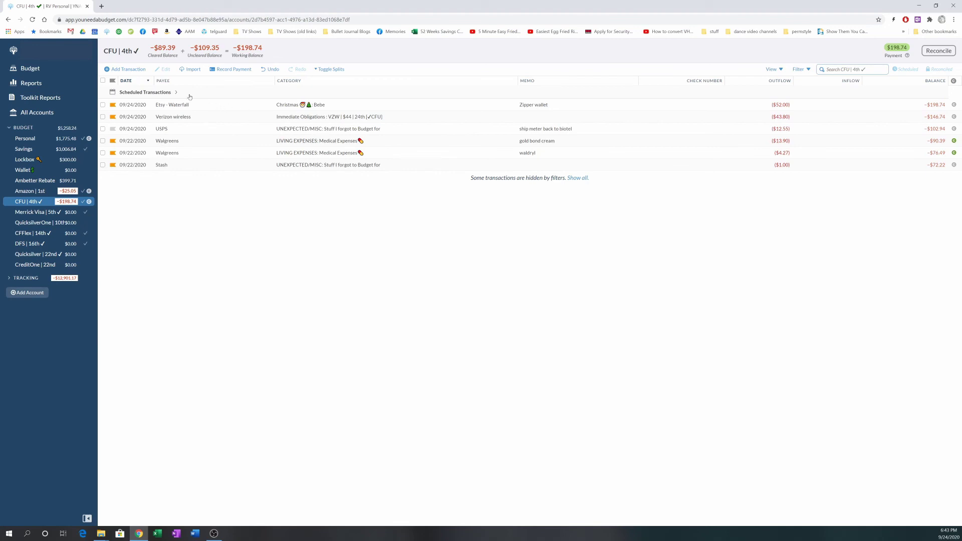
Flag the USPS transaction orange and check the flag colour of the Verizon wireless transaction
click(113, 129)
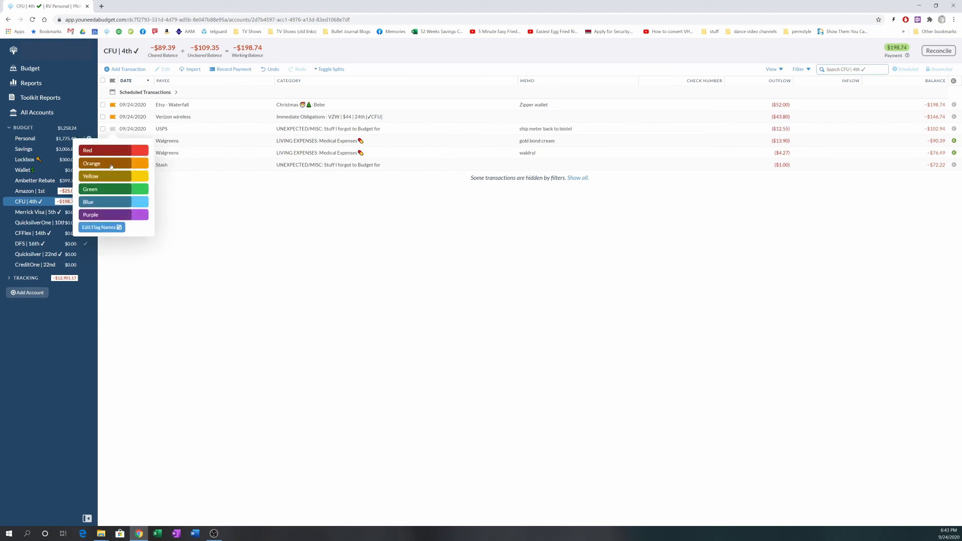
click(112, 166)
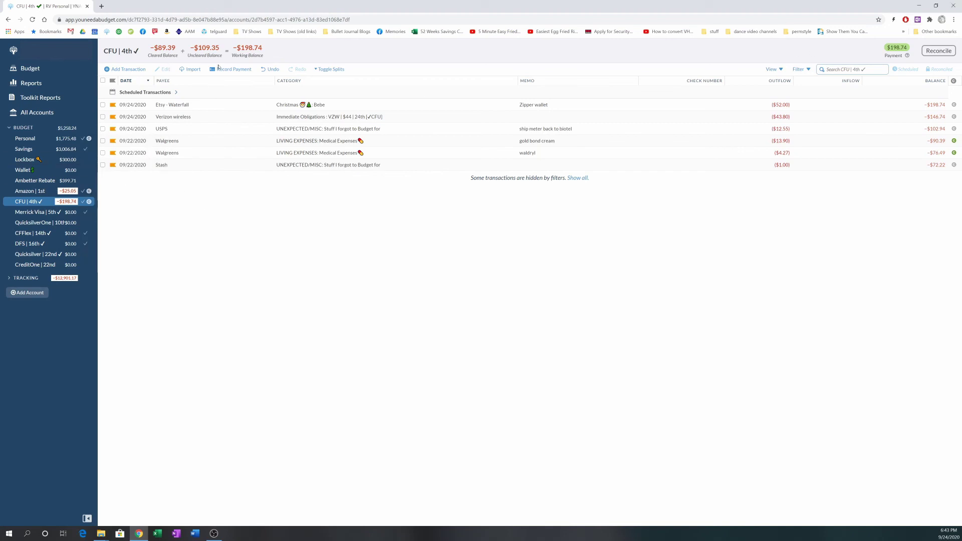
click(113, 117)
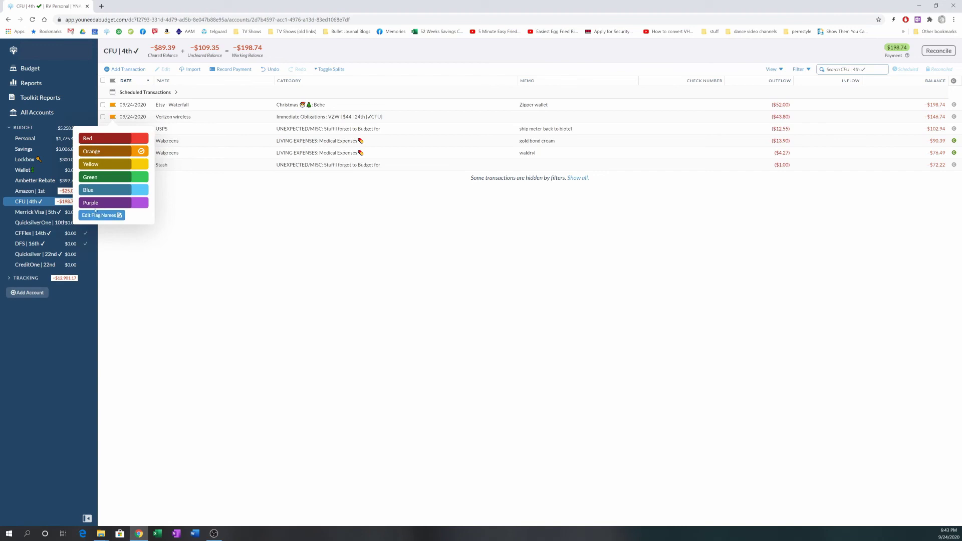
click(191, 221)
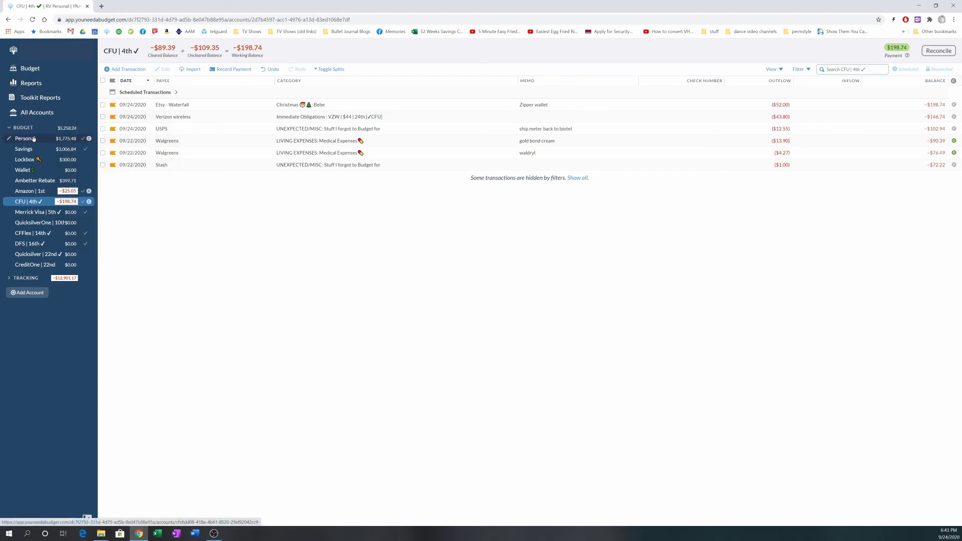
Return to the September 2020 budget and review the categories from Credit Card Payments down to Sinking Funds
click(29, 70)
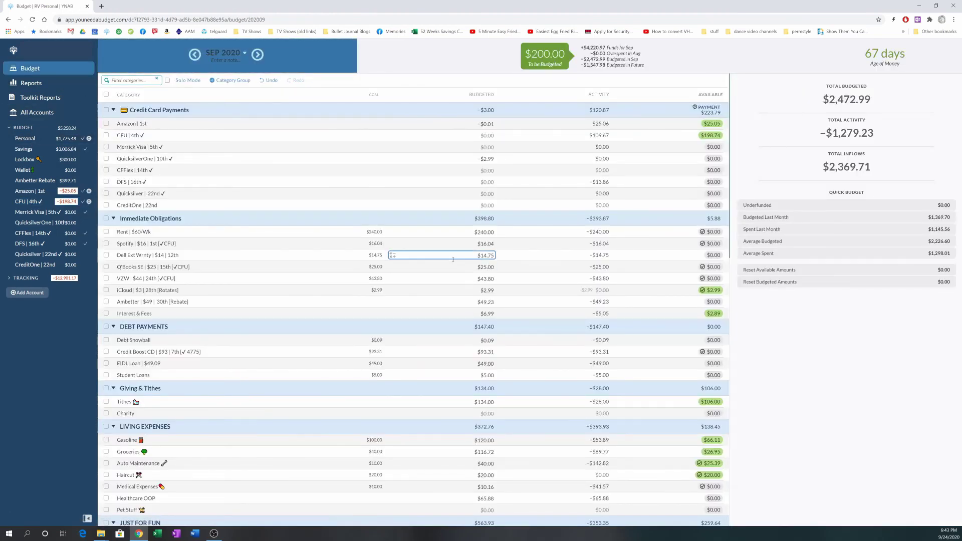
scroll(453, 259, down, 2)
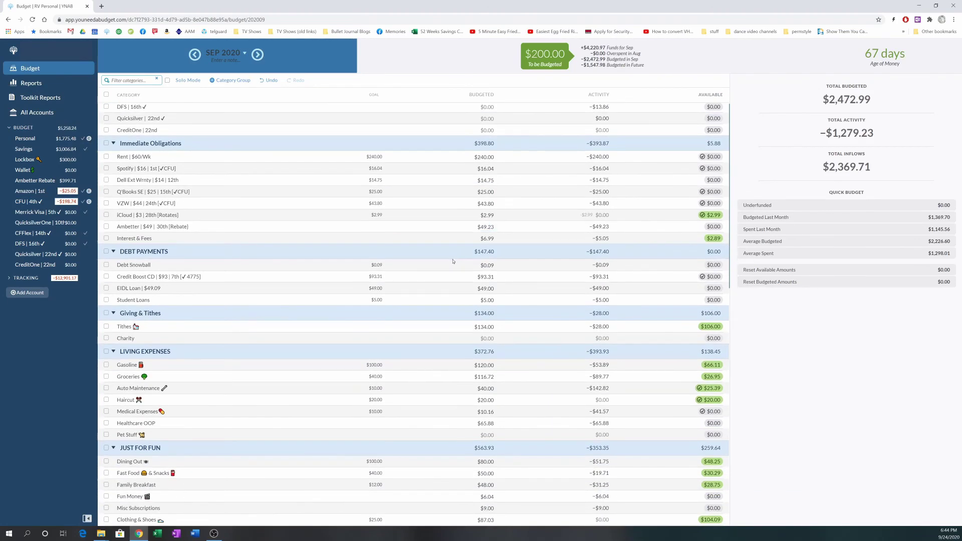
scroll(453, 261, down, 3)
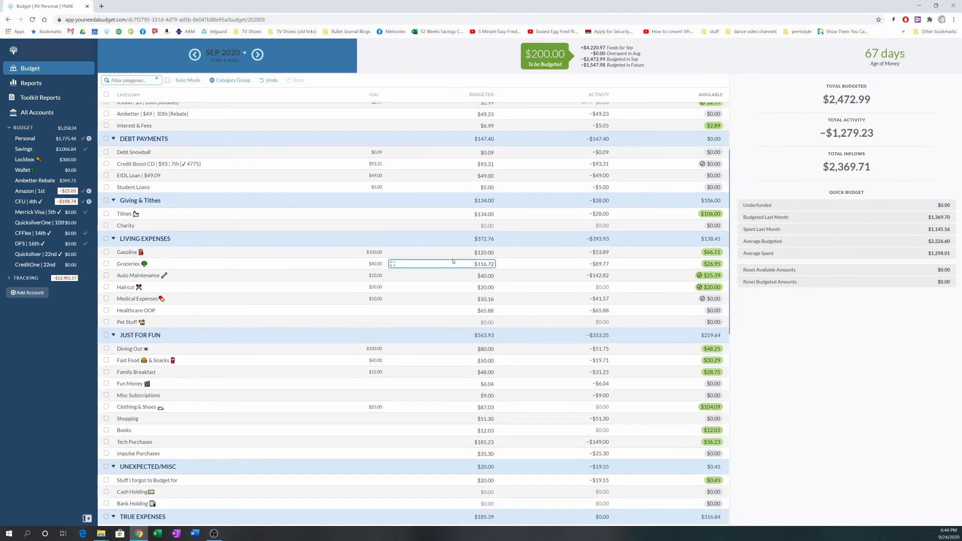
scroll(453, 261, down, 1)
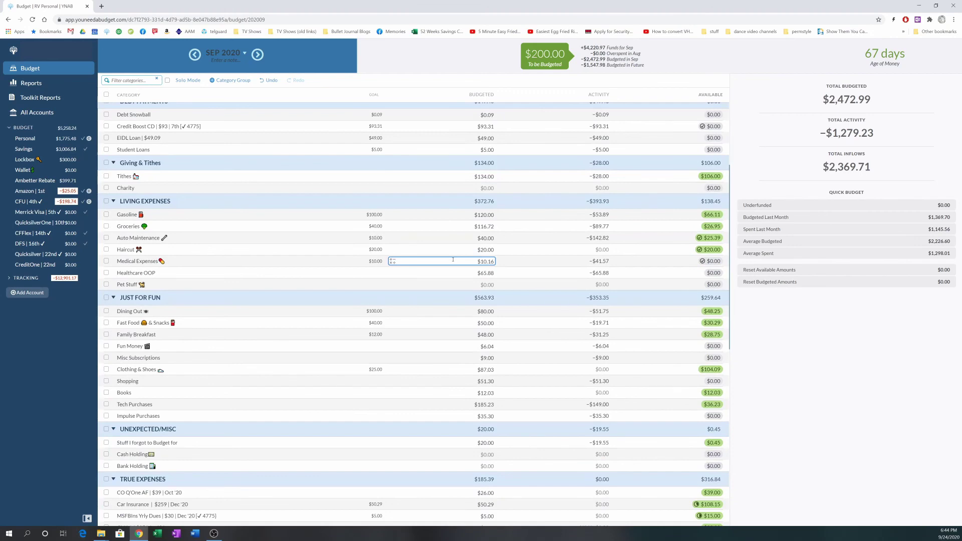
scroll(453, 260, down, 4)
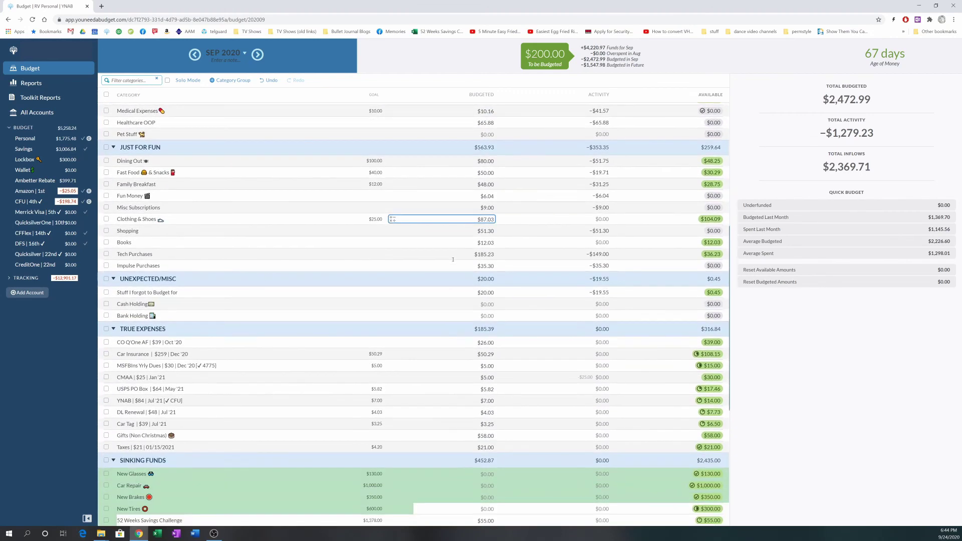
scroll(453, 260, down, 1)
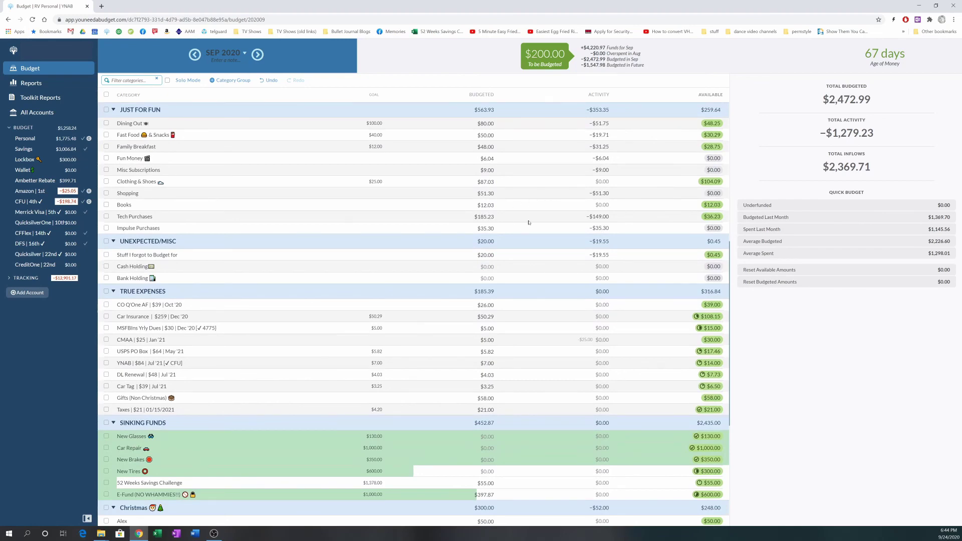
scroll(529, 222, down, 3)
scroll(529, 222, up, 7)
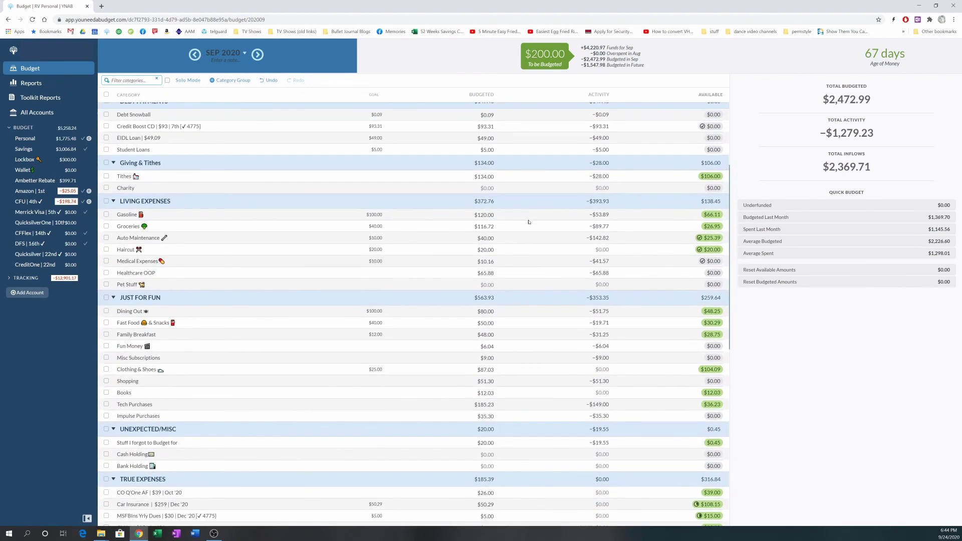
Add $50 to the amount budgeted for the Extra category in the Christmas group
scroll(528, 222, up, 3)
scroll(529, 222, down, 6)
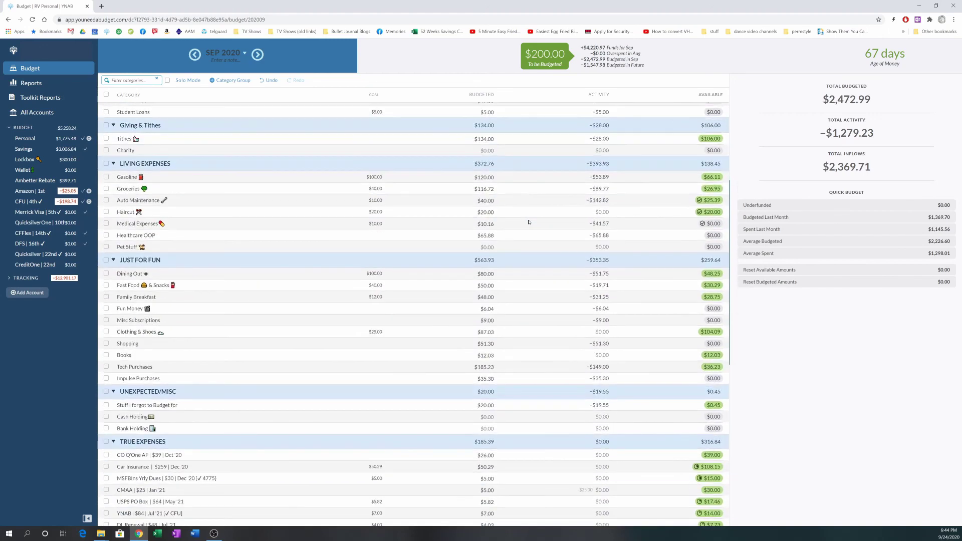
scroll(528, 222, down, 4)
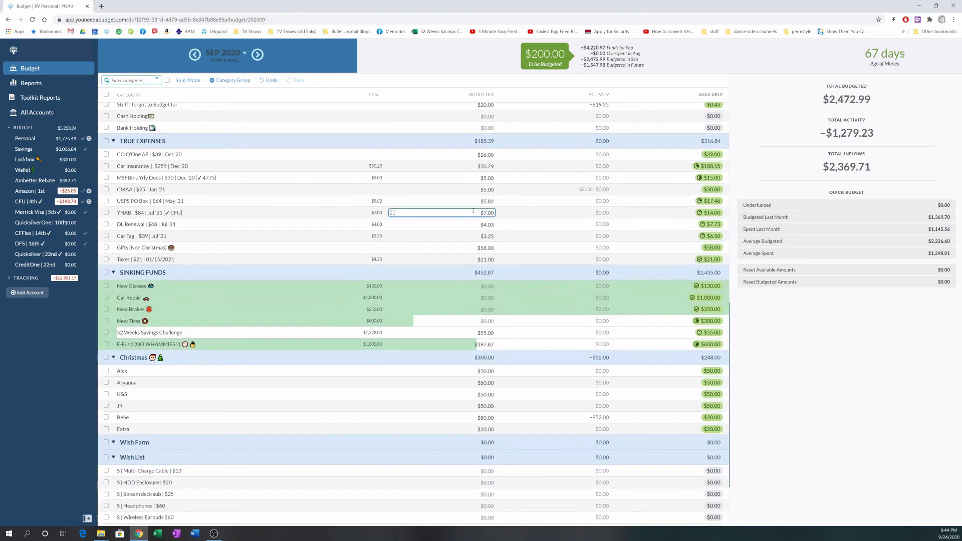
click(420, 201)
scroll(326, 239, down, 1)
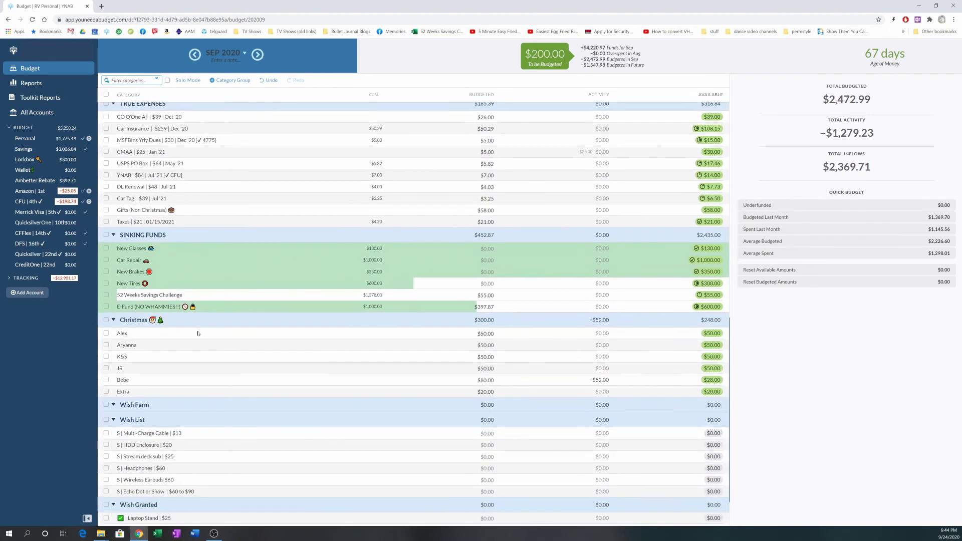
scroll(198, 333, down, 1)
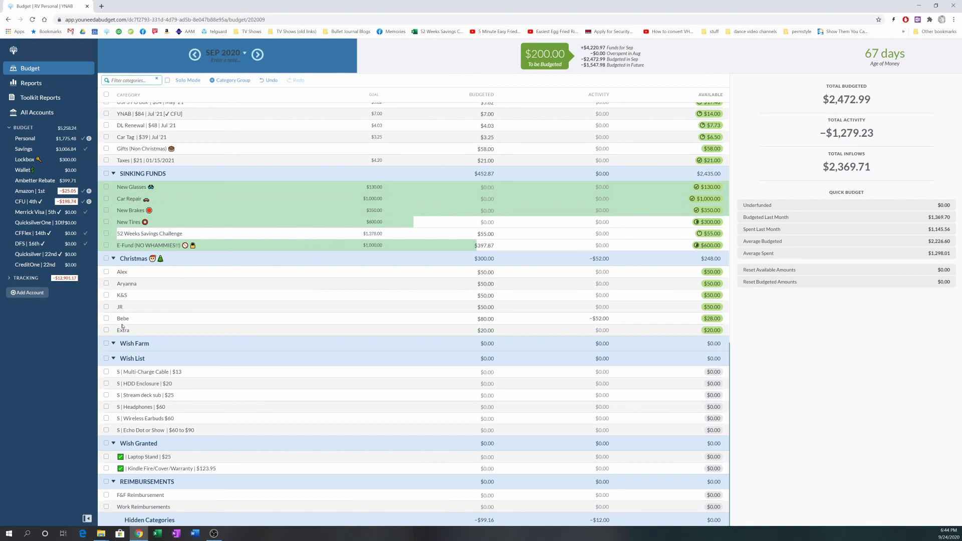
click(492, 330)
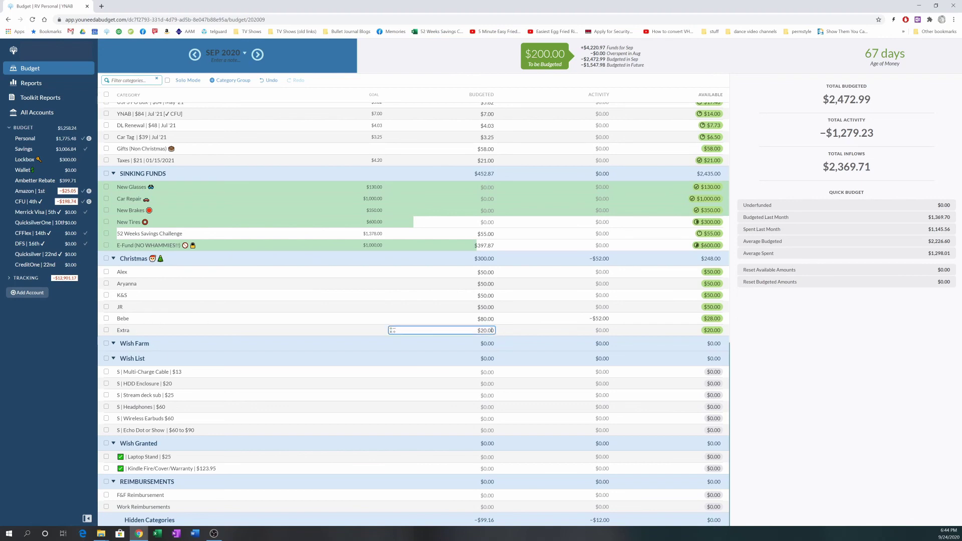
click(493, 330)
click(494, 330)
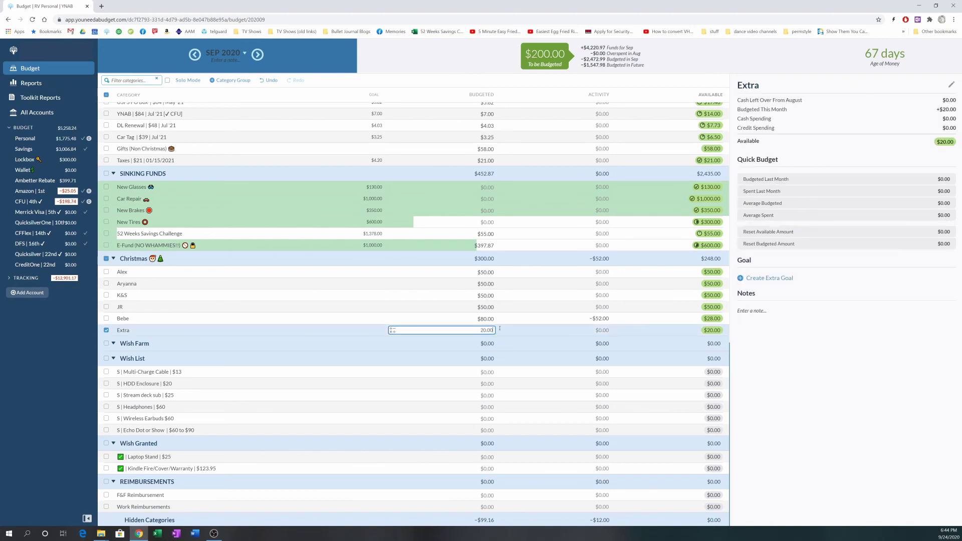
text(+50)
key(Return)
click(221, 296)
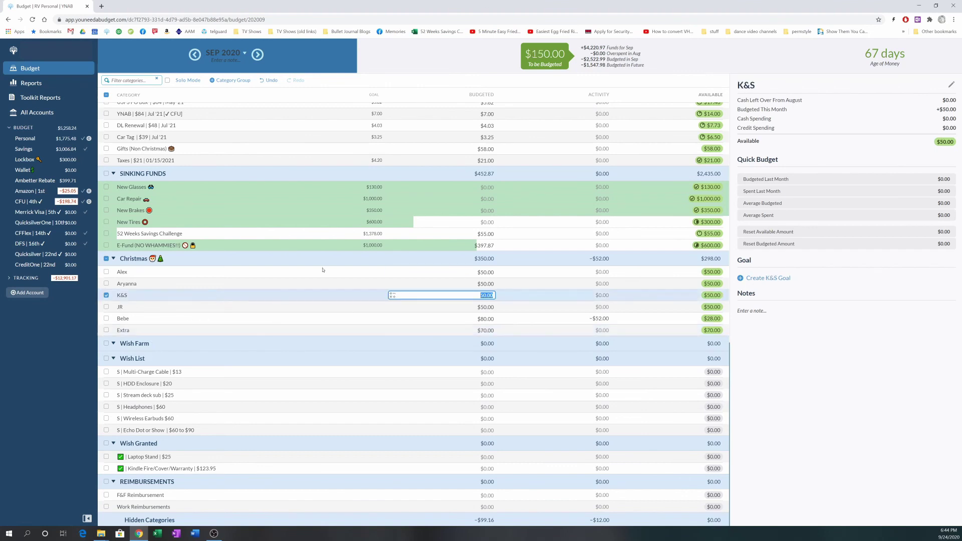
Collapse the Wish List, Wish Granted and Christmas category groups
click(113, 358)
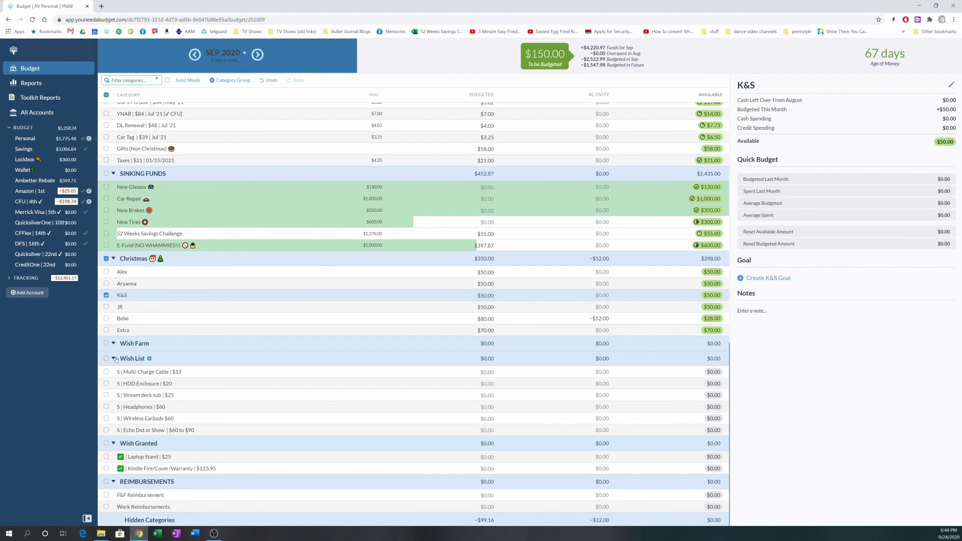
click(114, 443)
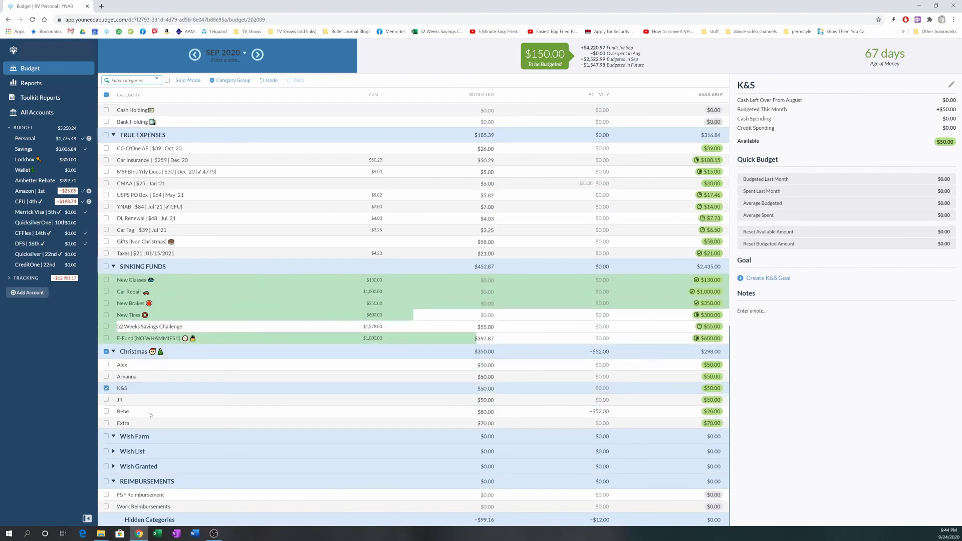
click(113, 352)
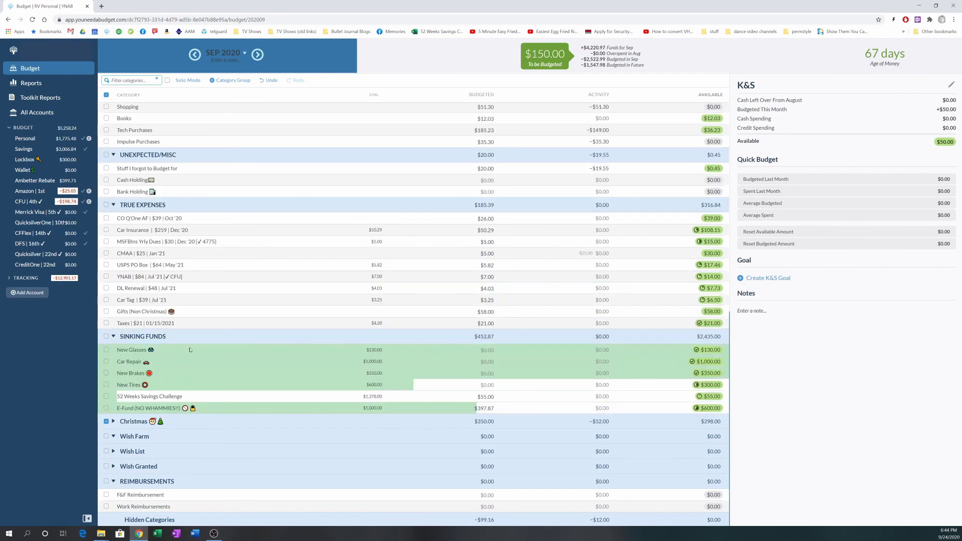
Add $150 to the amount budgeted for the E-Fund category in Sinking Funds
click(485, 409)
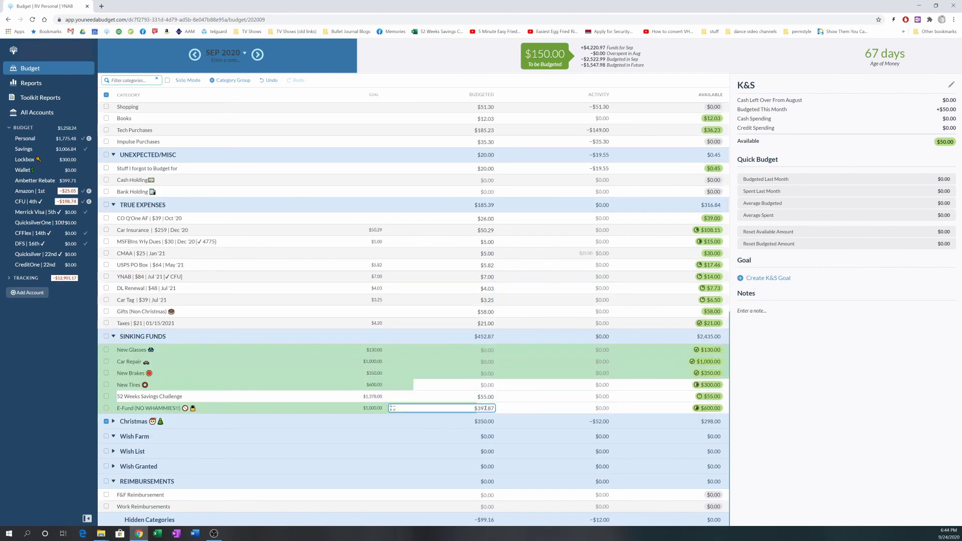
click(494, 408)
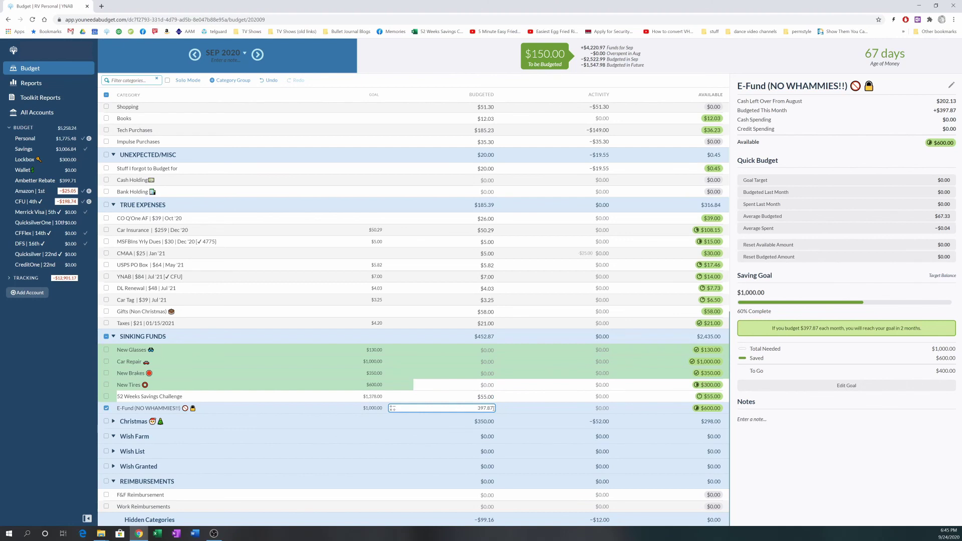
text(+150)
key(Return)
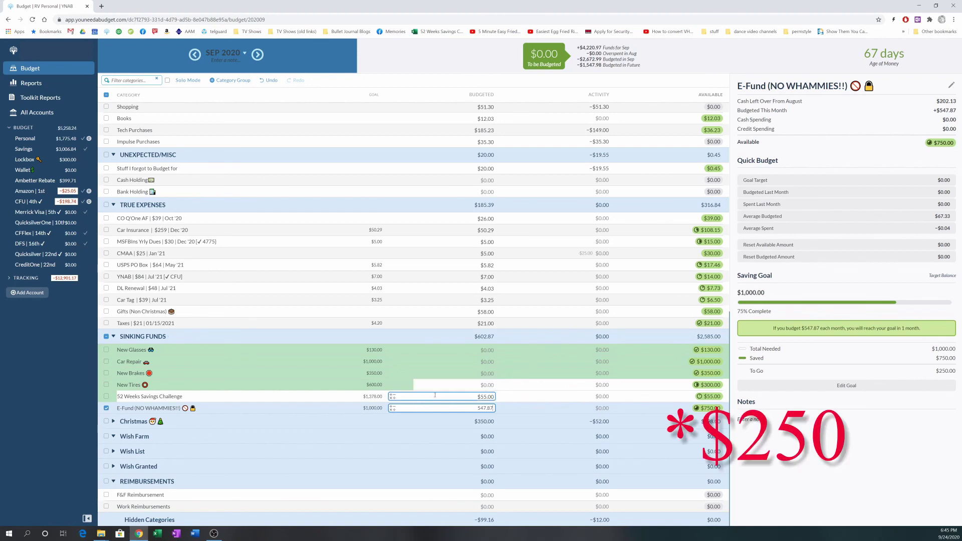
click(476, 384)
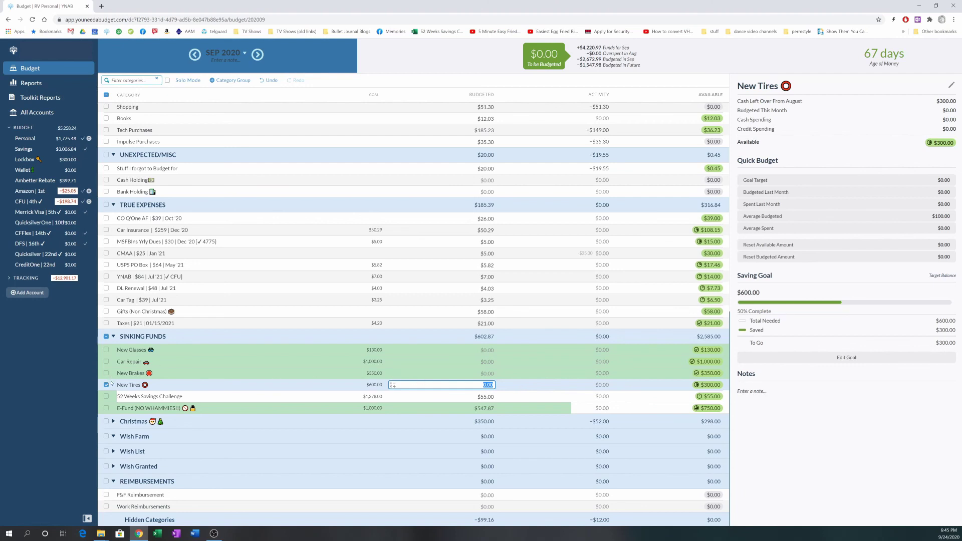
click(407, 397)
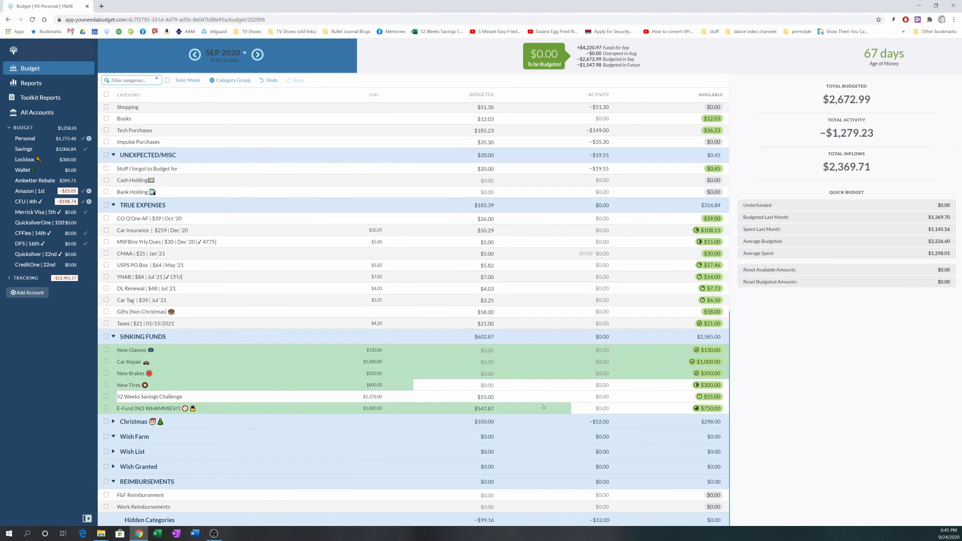
Check the E-Fund's goal progress and review the September budget from Credit Card Payments down to Reimbursements
mouse_move(704, 411)
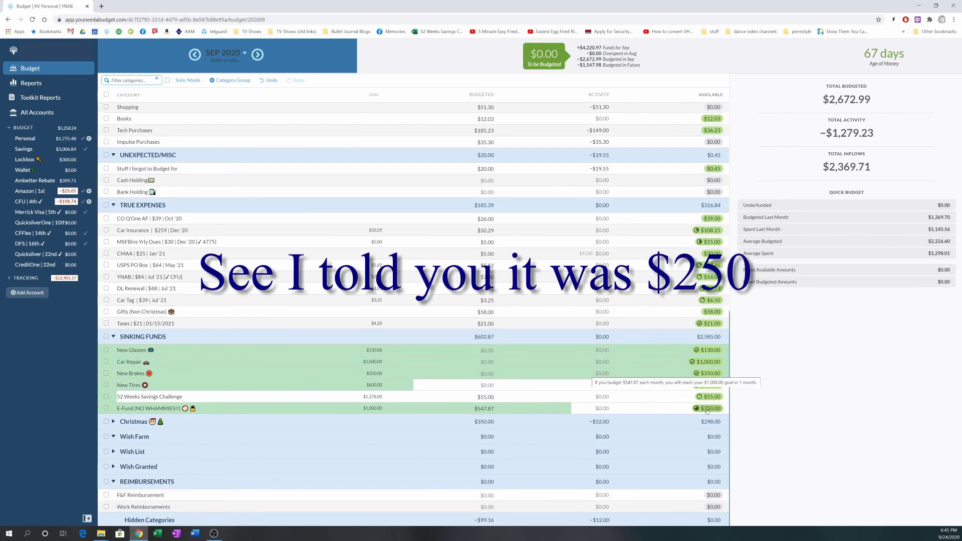
scroll(366, 300, up, 7)
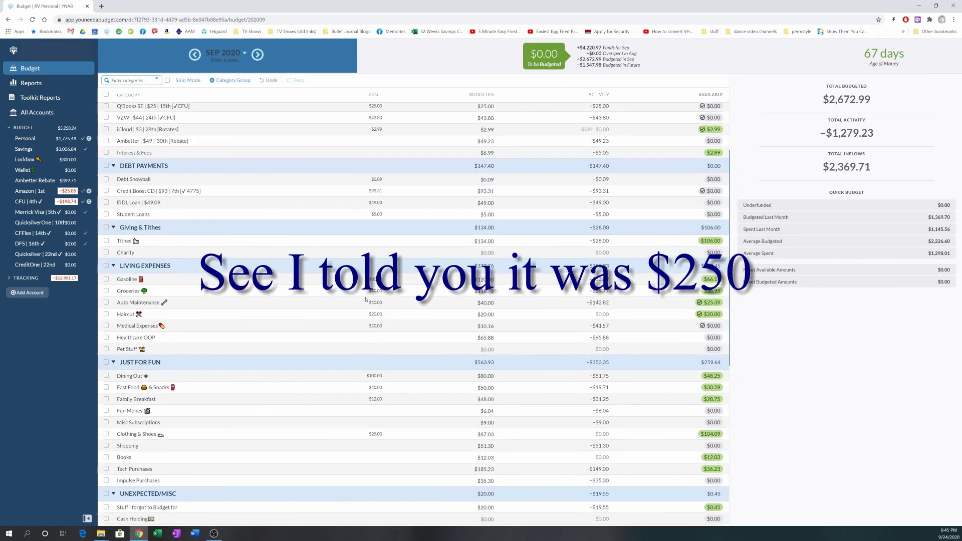
scroll(366, 300, up, 3)
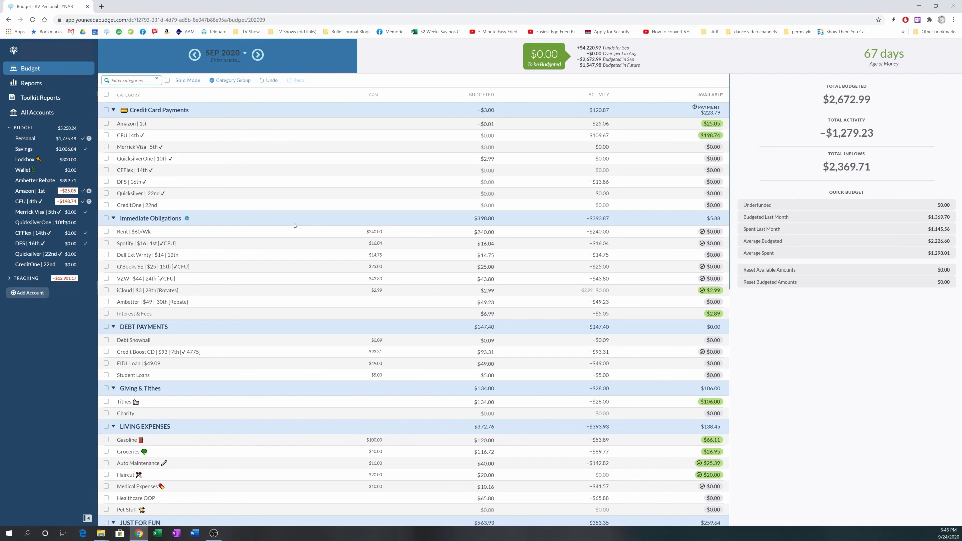
scroll(265, 211, down, 3)
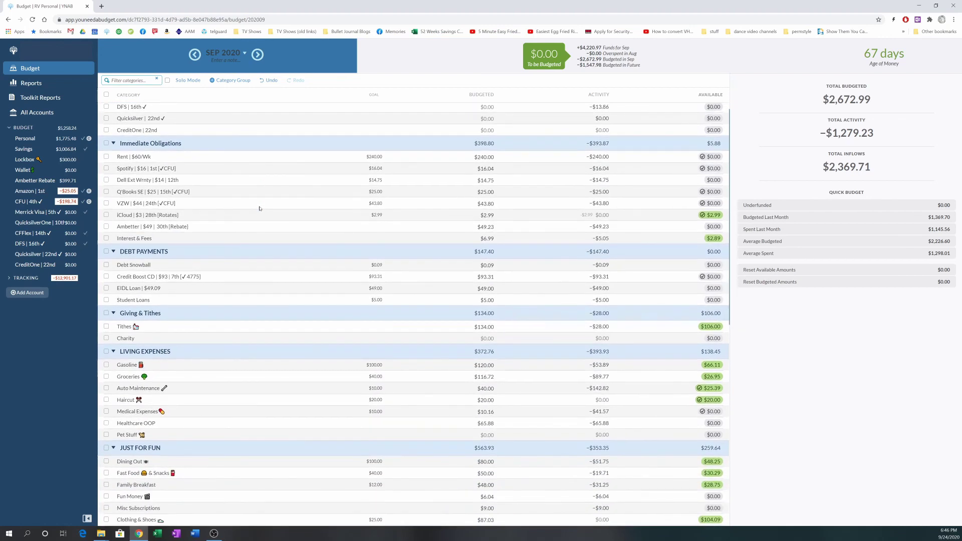
scroll(259, 207, down, 2)
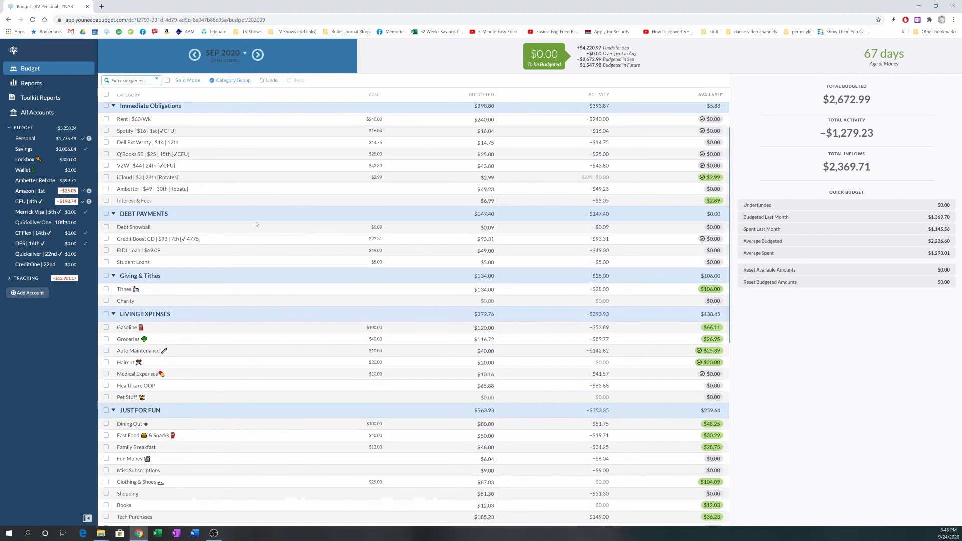
scroll(273, 214, down, 3)
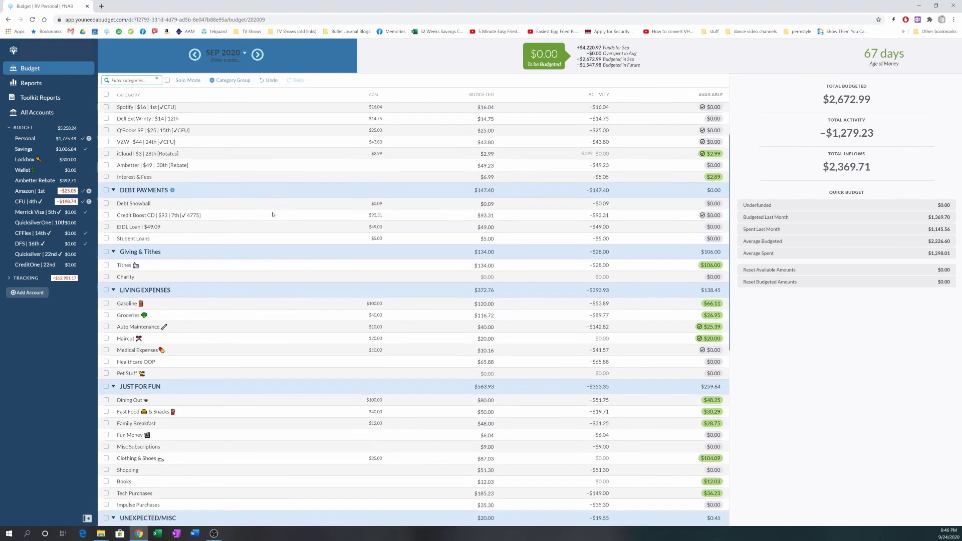
scroll(272, 214, down, 3)
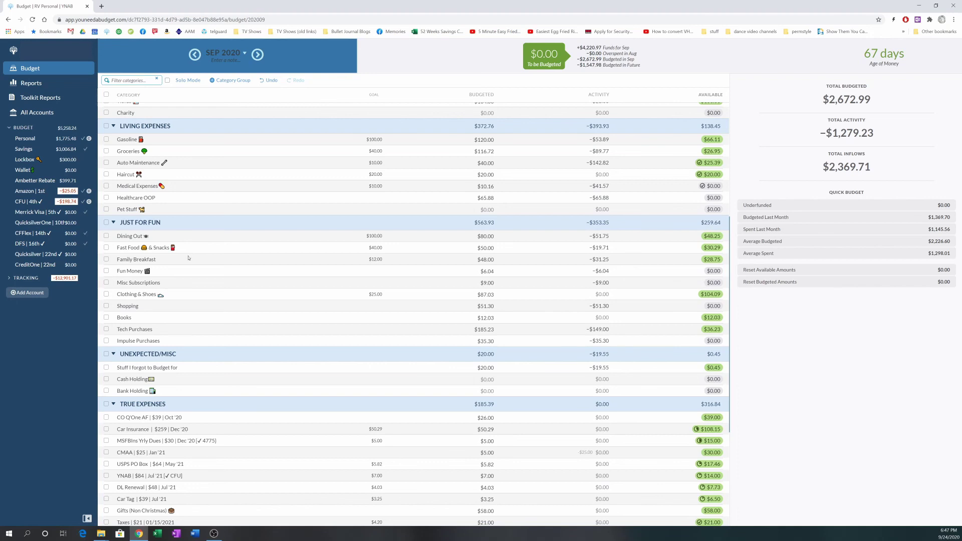
scroll(208, 265, down, 1)
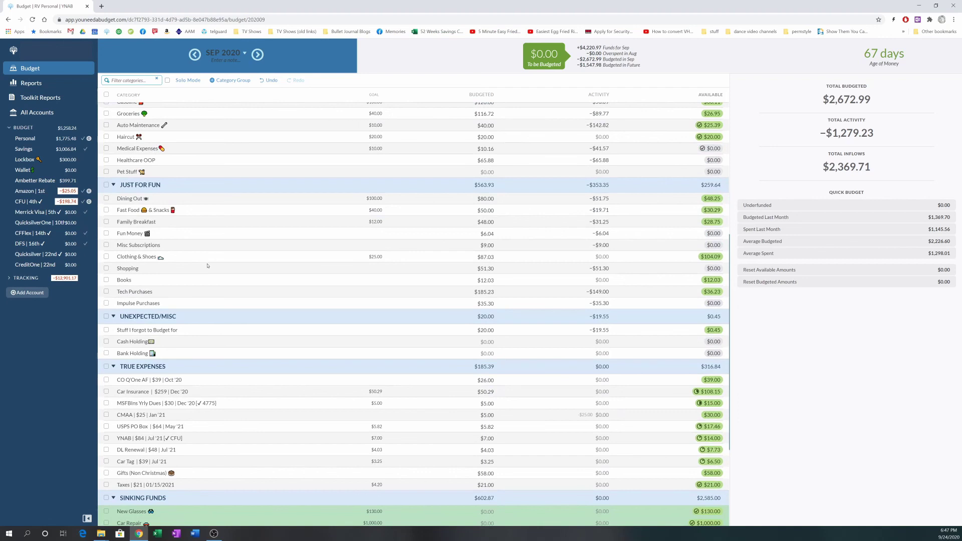
scroll(242, 240, down, 1)
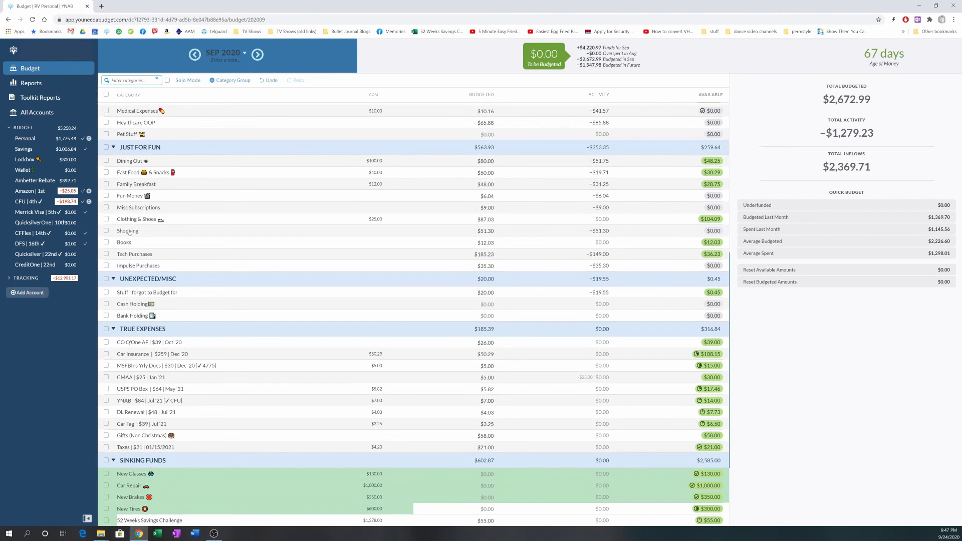
scroll(286, 238, down, 1)
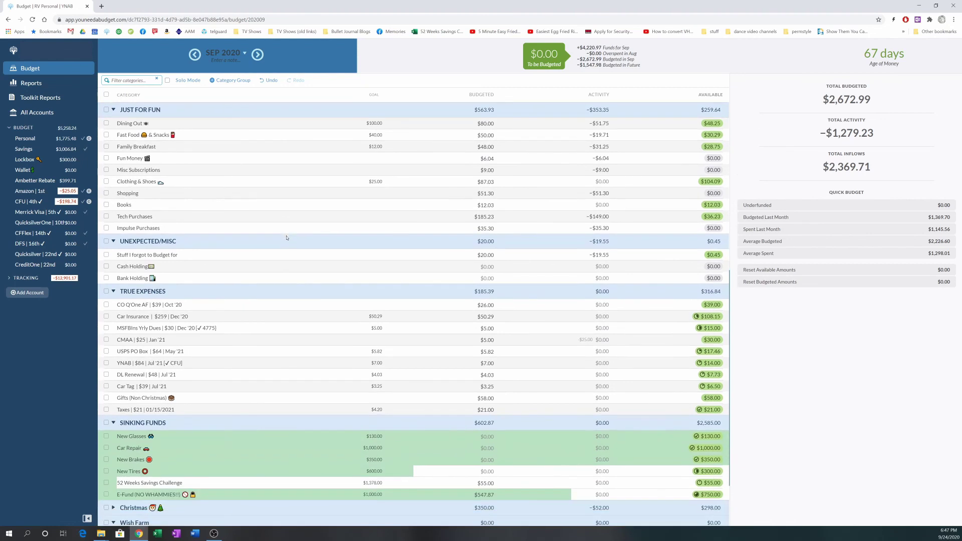
scroll(287, 238, down, 1)
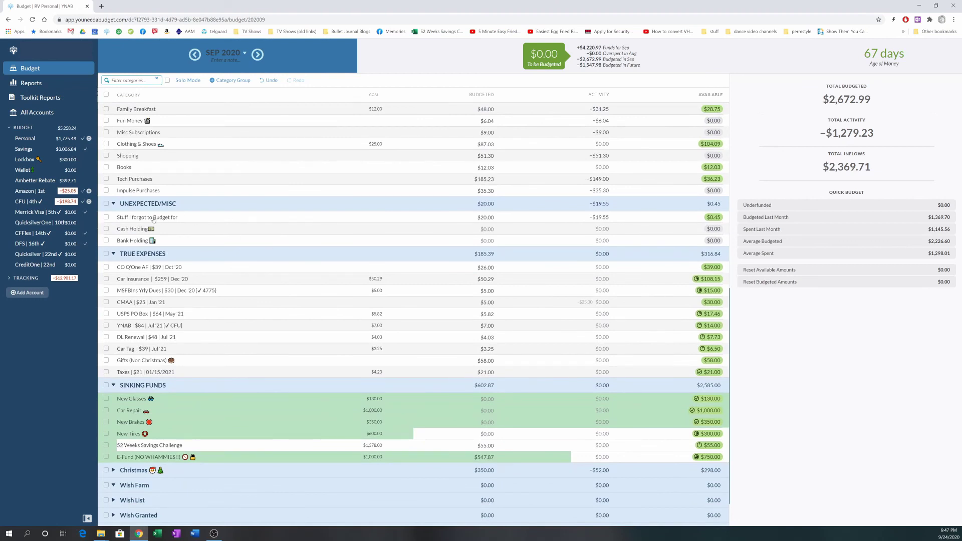
scroll(208, 236, down, 1)
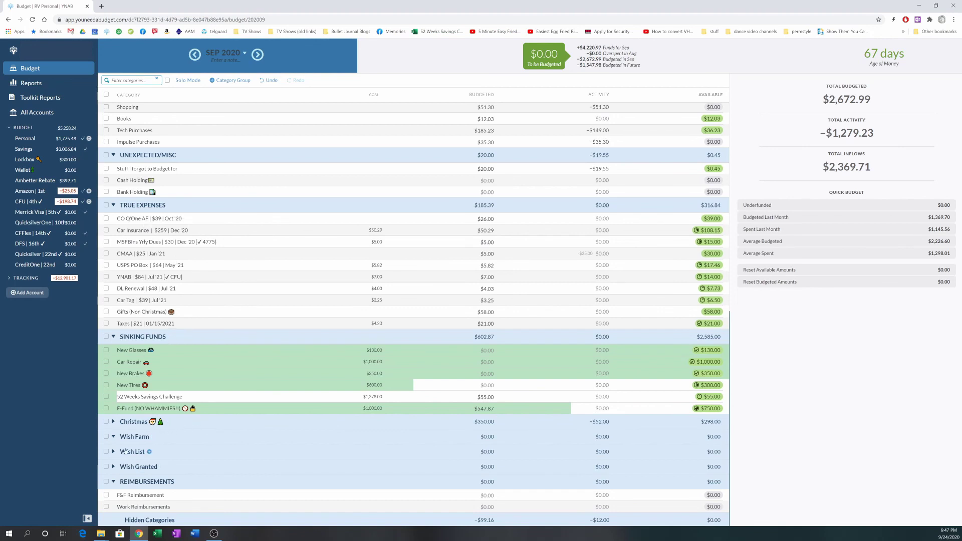
Look over the categories in the Christmas and Wish Granted groups, leaving both groups and Sinking Funds collapsed
click(113, 422)
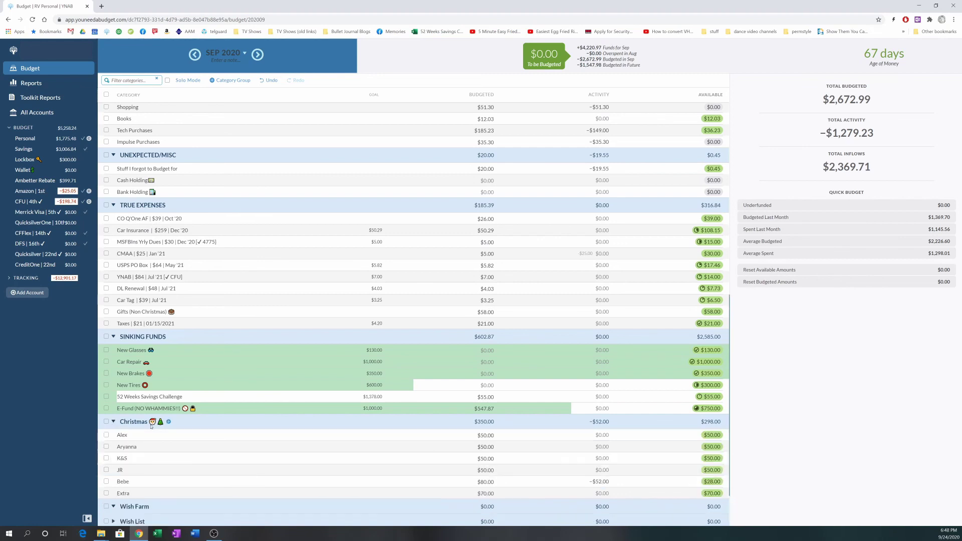
scroll(133, 408, down, 2)
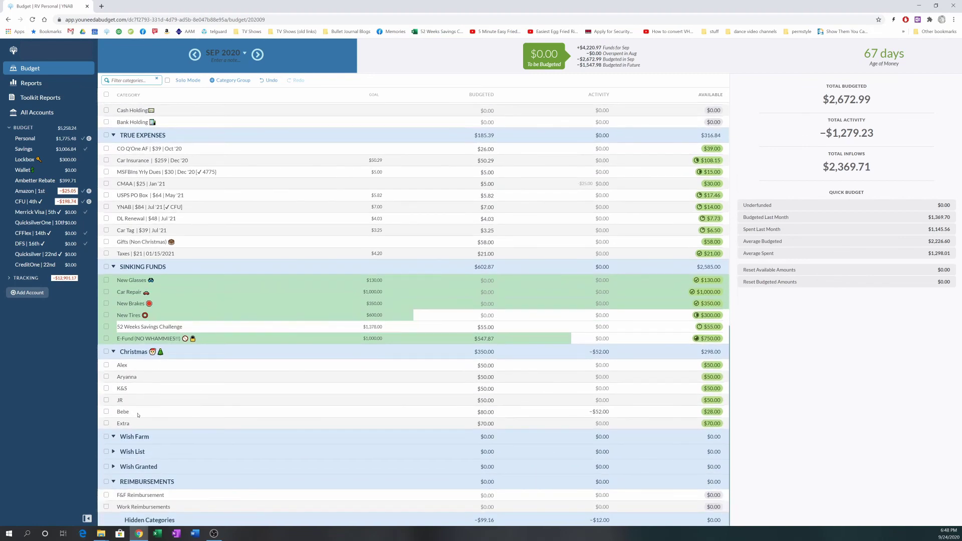
click(113, 352)
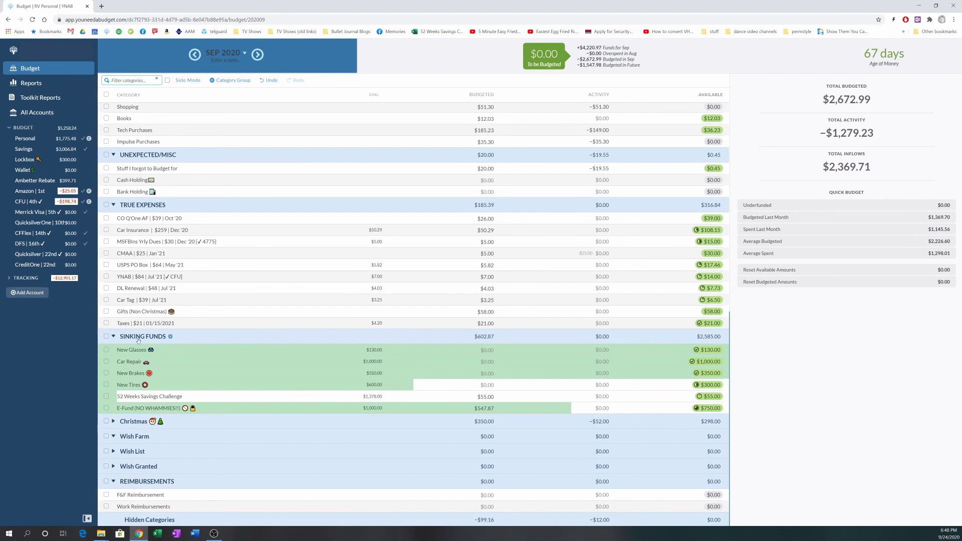
click(114, 337)
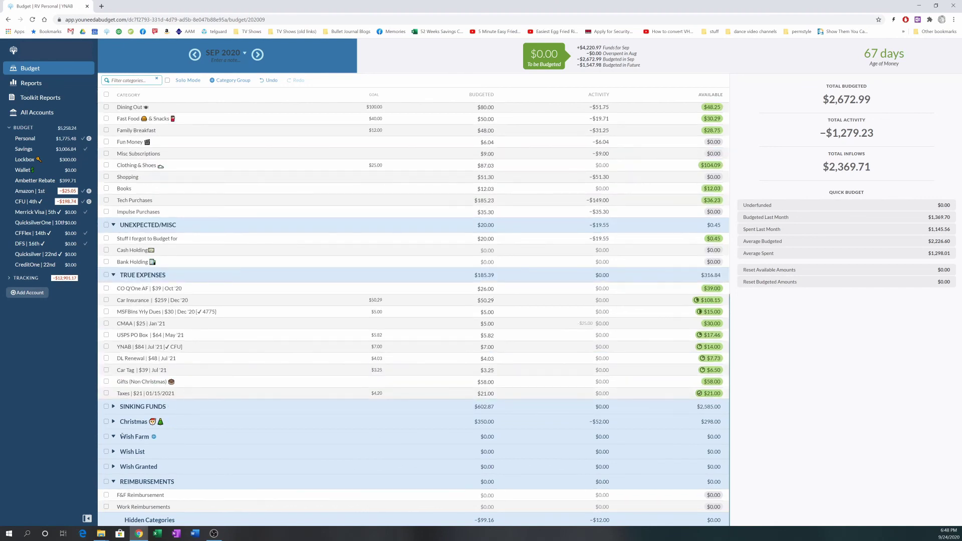
click(113, 467)
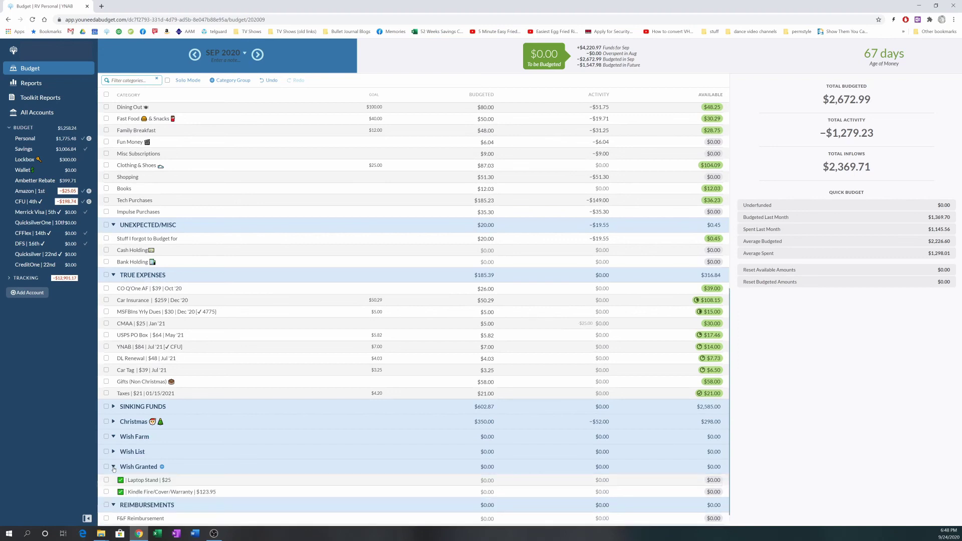
click(114, 467)
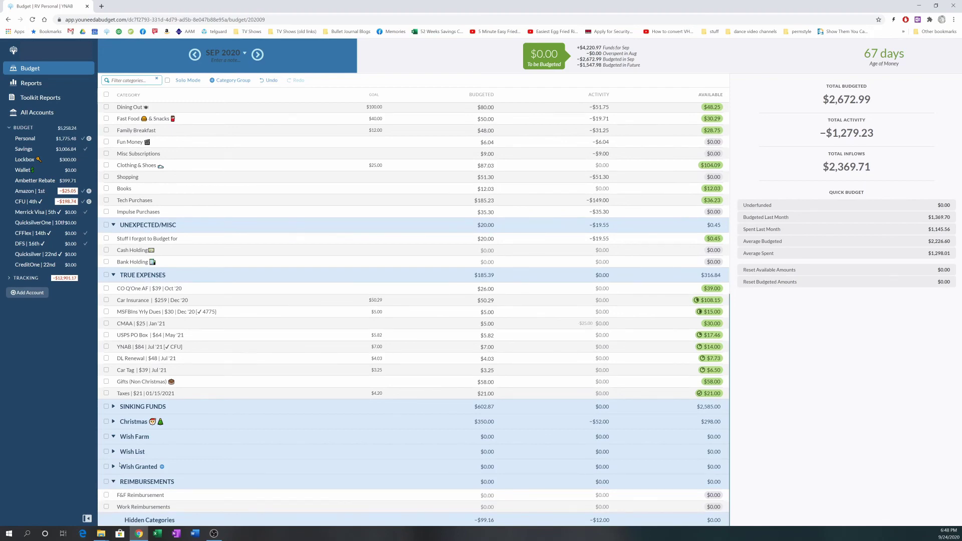
Switch to the Side Hustle Profit First budget and check which accounts are listed under Tracking
scroll(208, 307, up, 10)
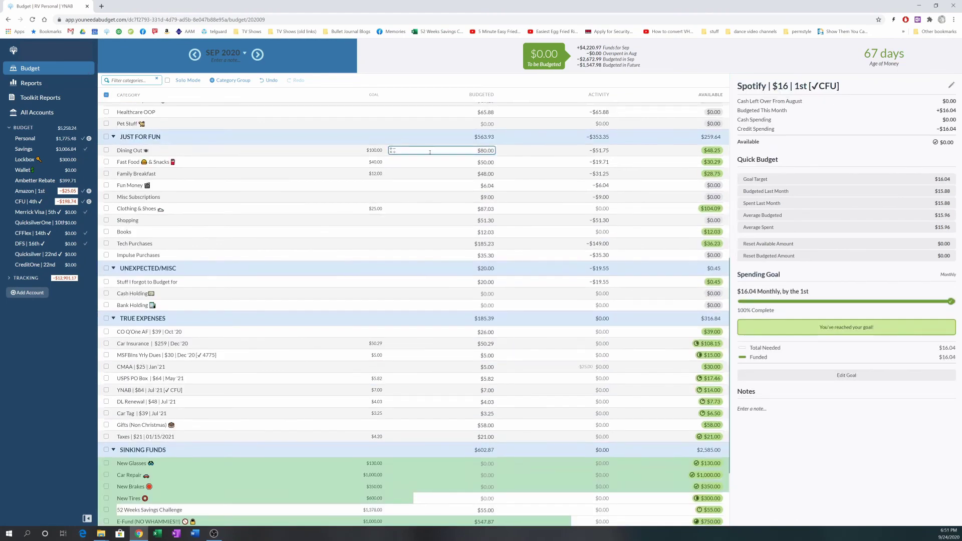
scroll(430, 151, up, 7)
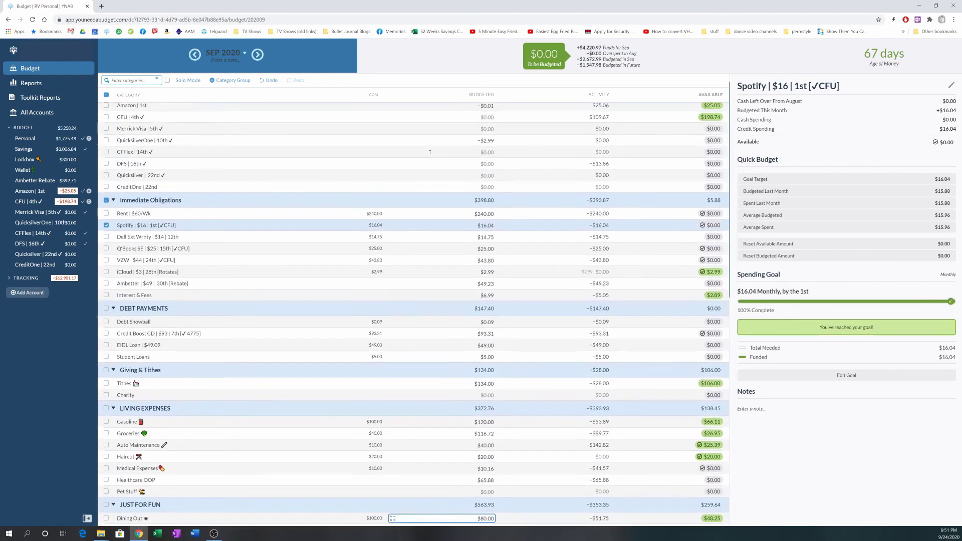
scroll(430, 152, up, 1)
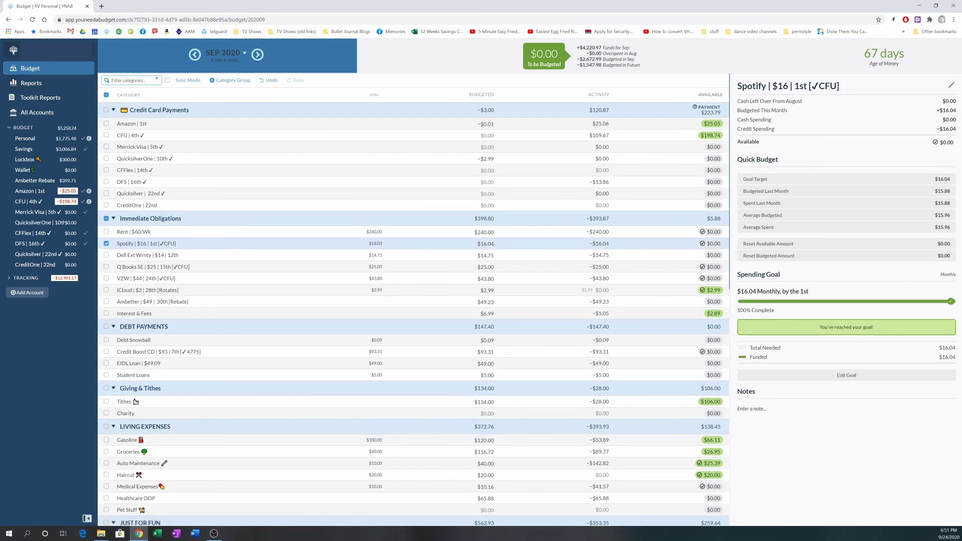
click(14, 50)
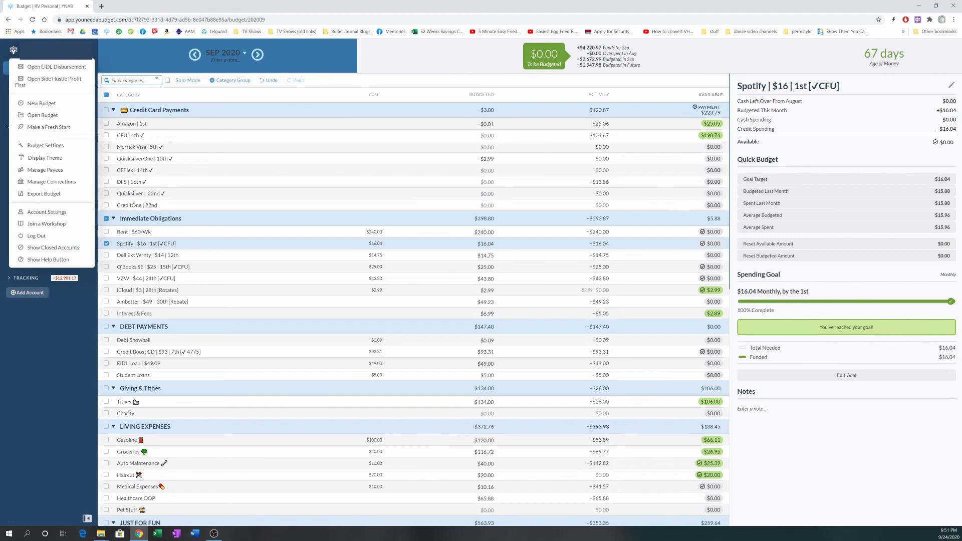
click(49, 83)
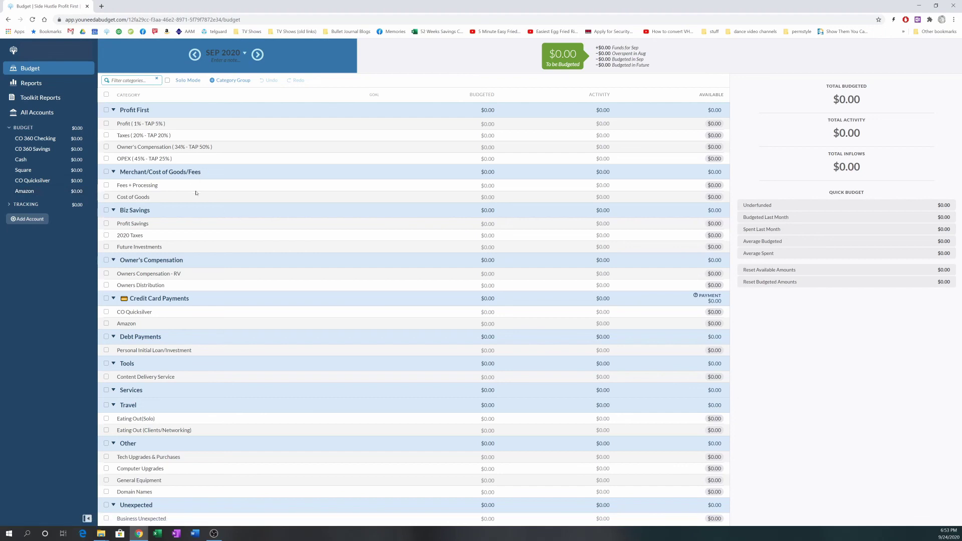
click(20, 204)
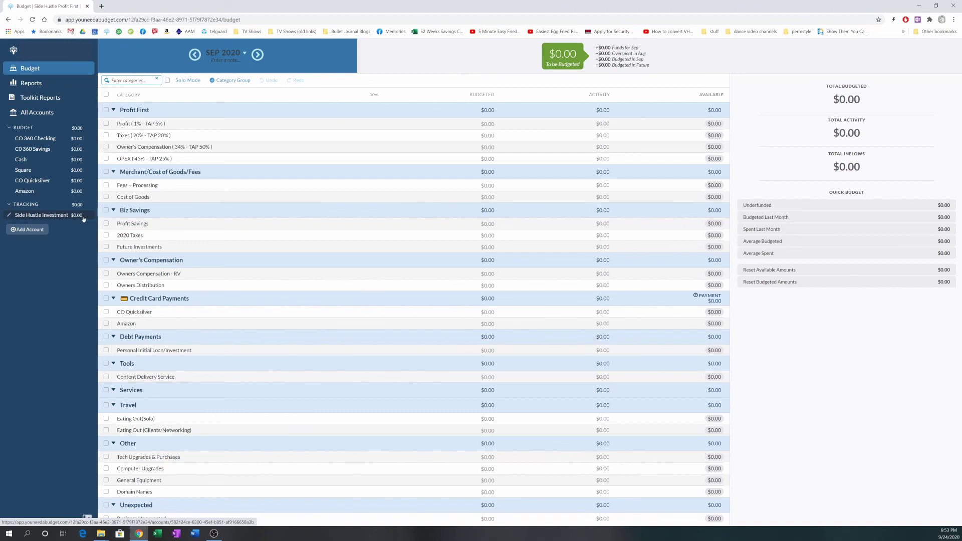
click(10, 204)
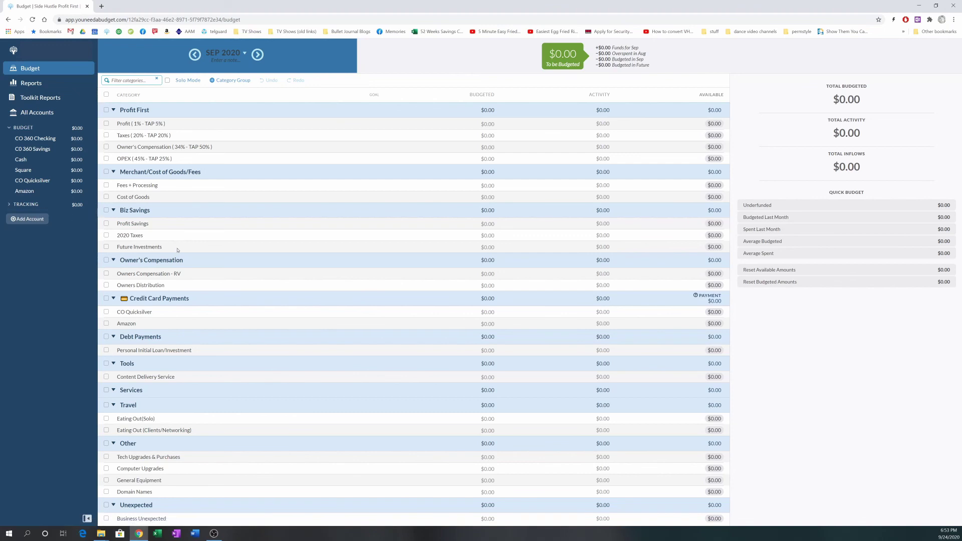